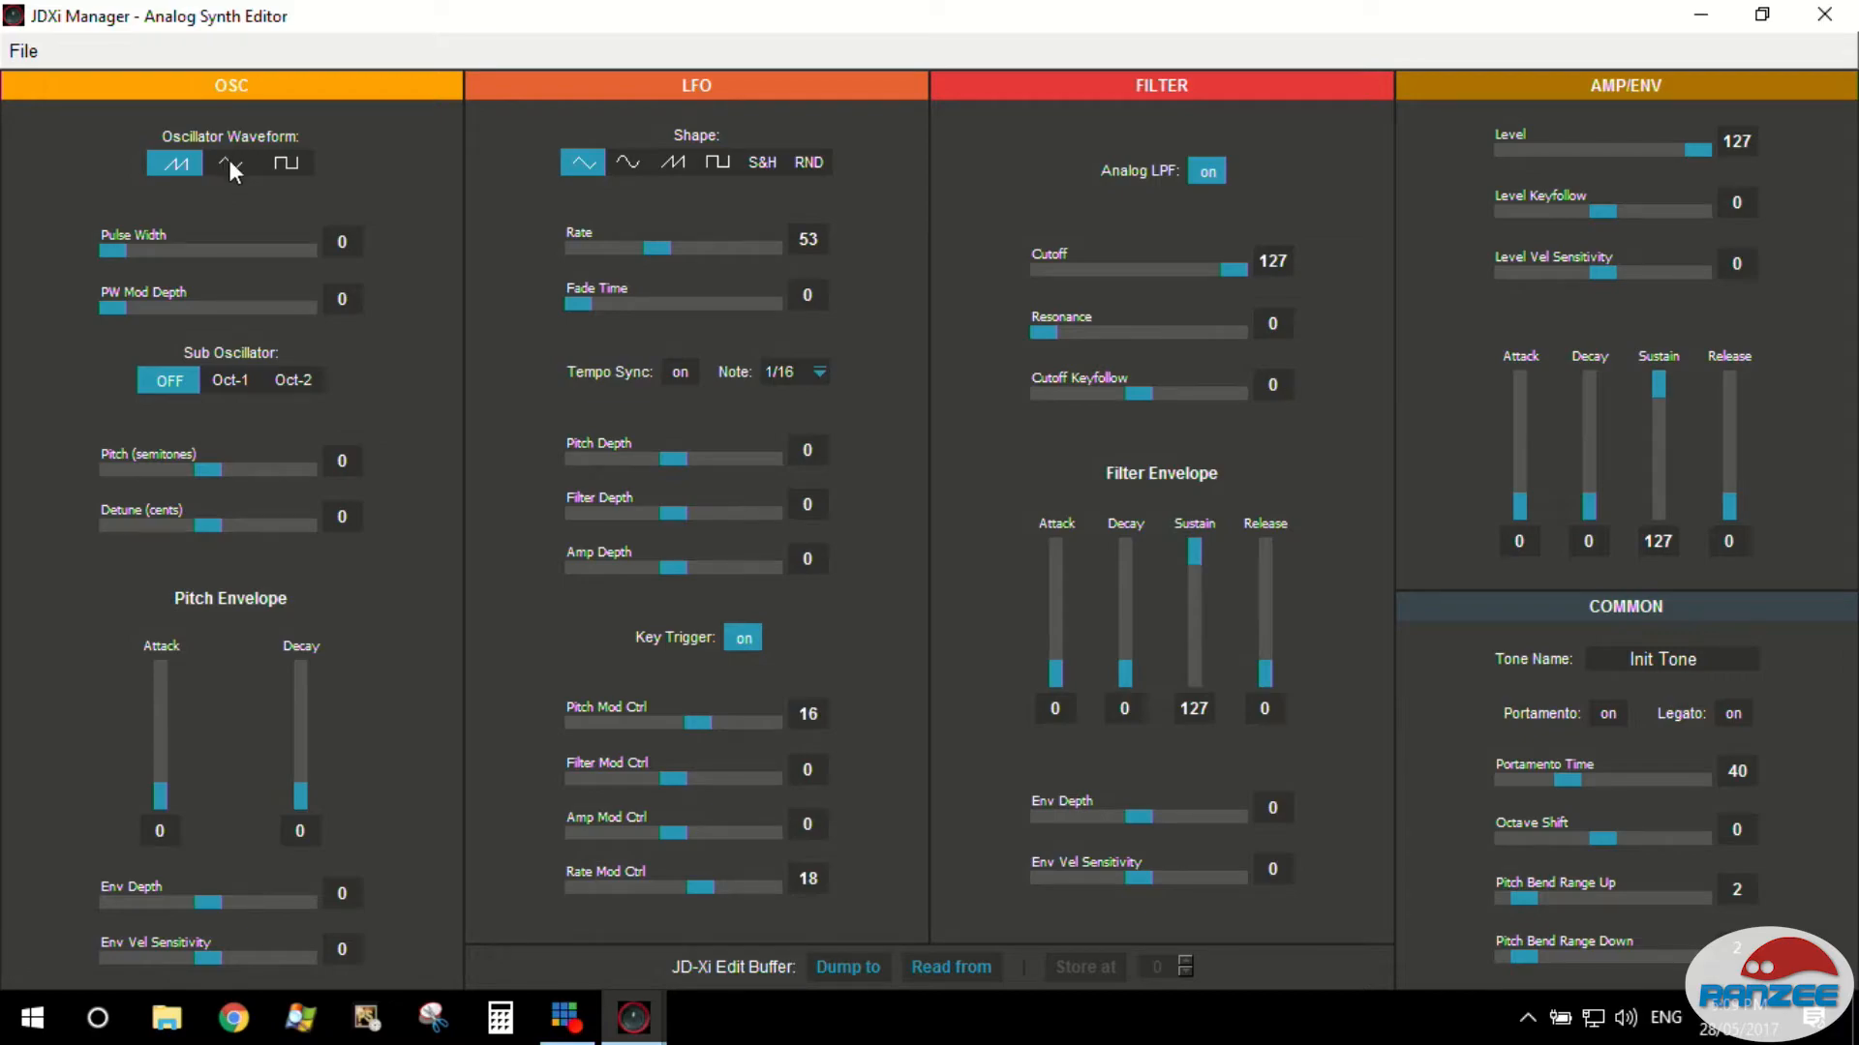
Return the oscillator to the saw waveform with the sub oscillator off, and read the tone from the JD-Xi edit buffer.
left_click(230, 160)
left_click(165, 154)
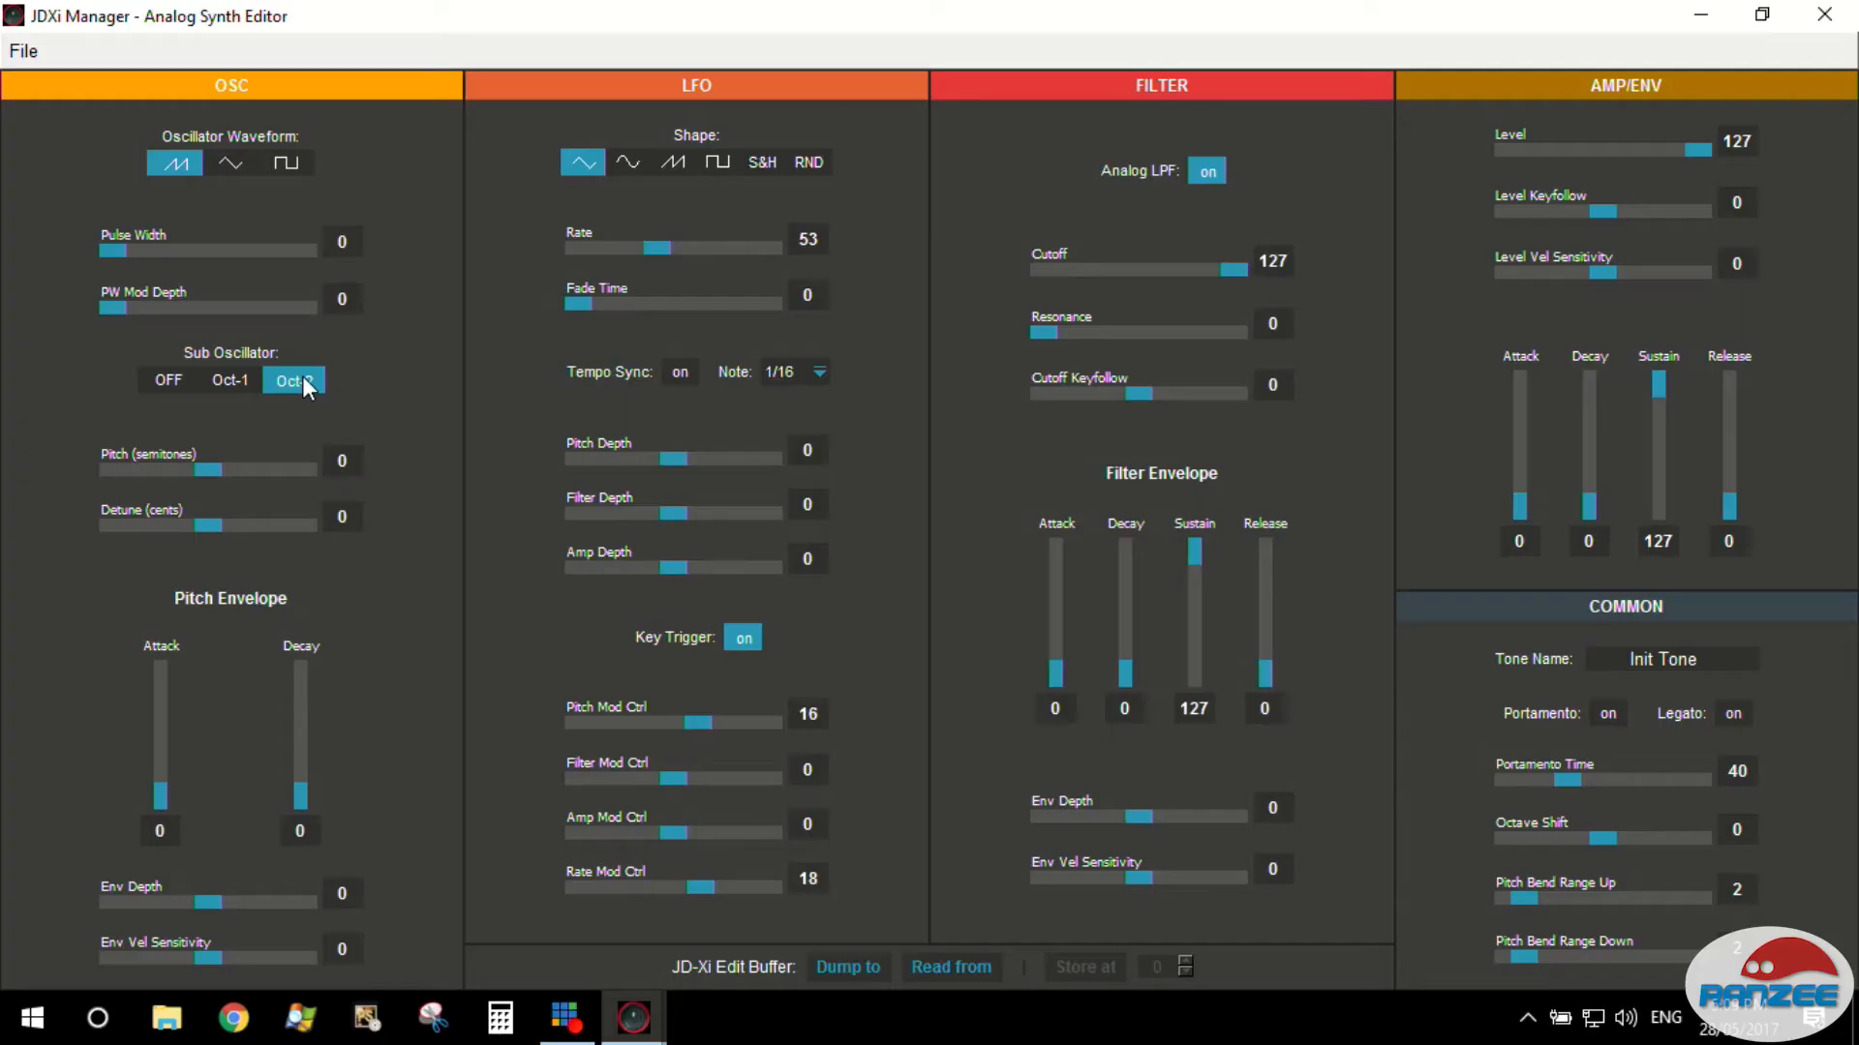
left_click(170, 380)
left_click(951, 966)
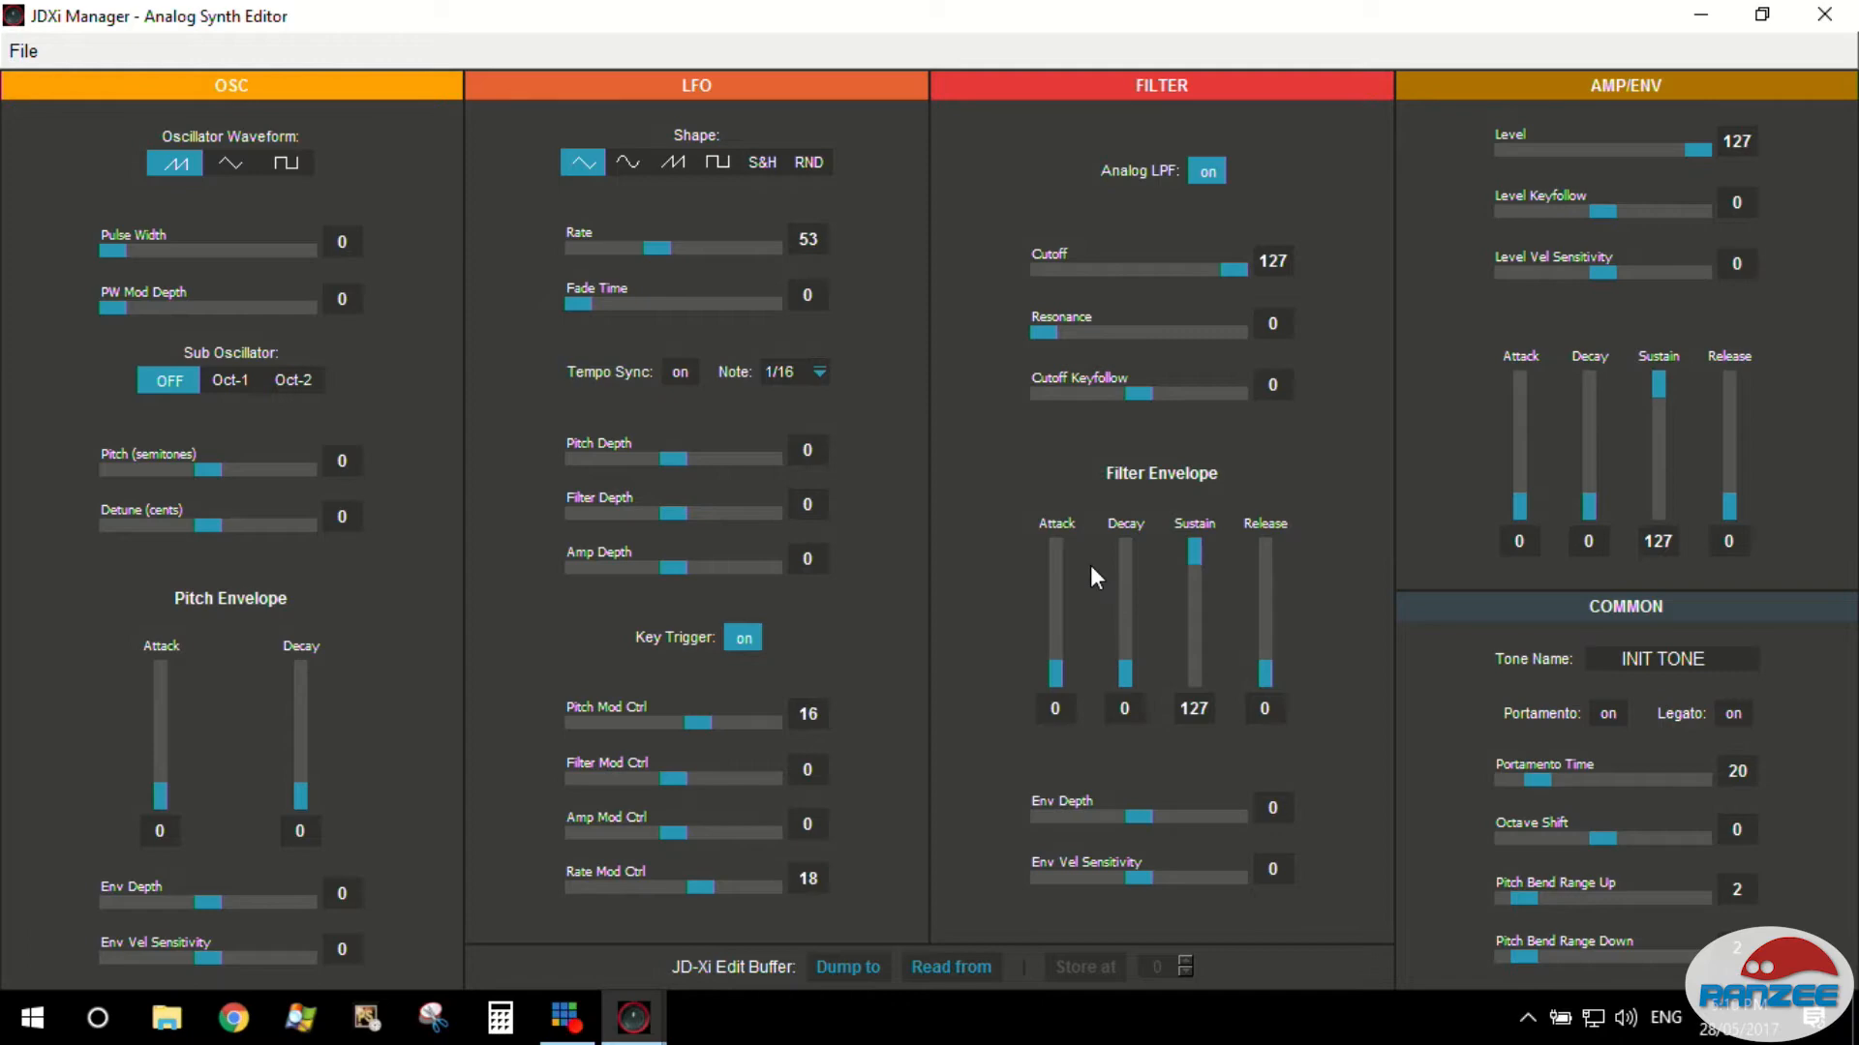
Set the portamento time to 19 and the pitch bend range to 12 up and 24 down.
scroll(1552, 760, "down", 1)
left_click_drag(1522, 901, 1754, 925)
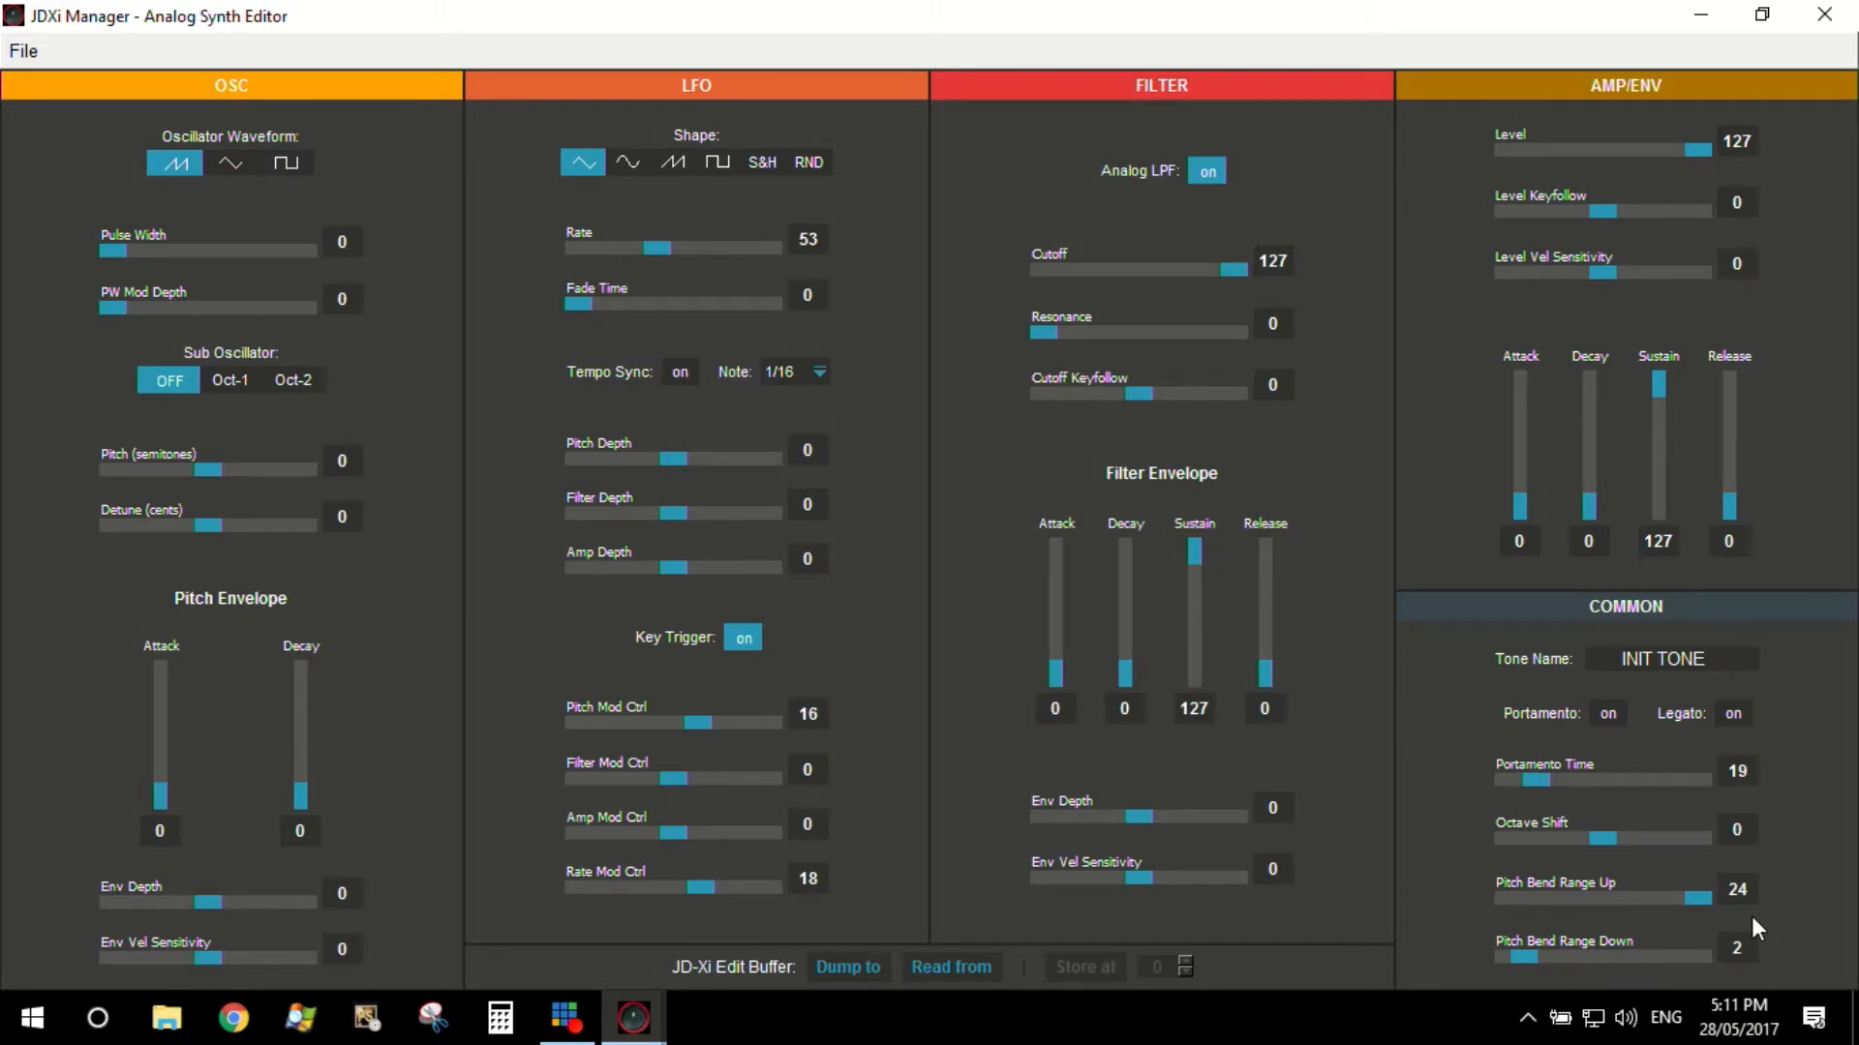
left_click_drag(1528, 956, 1702, 957)
left_click_drag(1704, 958, 1609, 972)
left_click_drag(1605, 956, 1717, 968)
left_click_drag(1706, 898, 1624, 900)
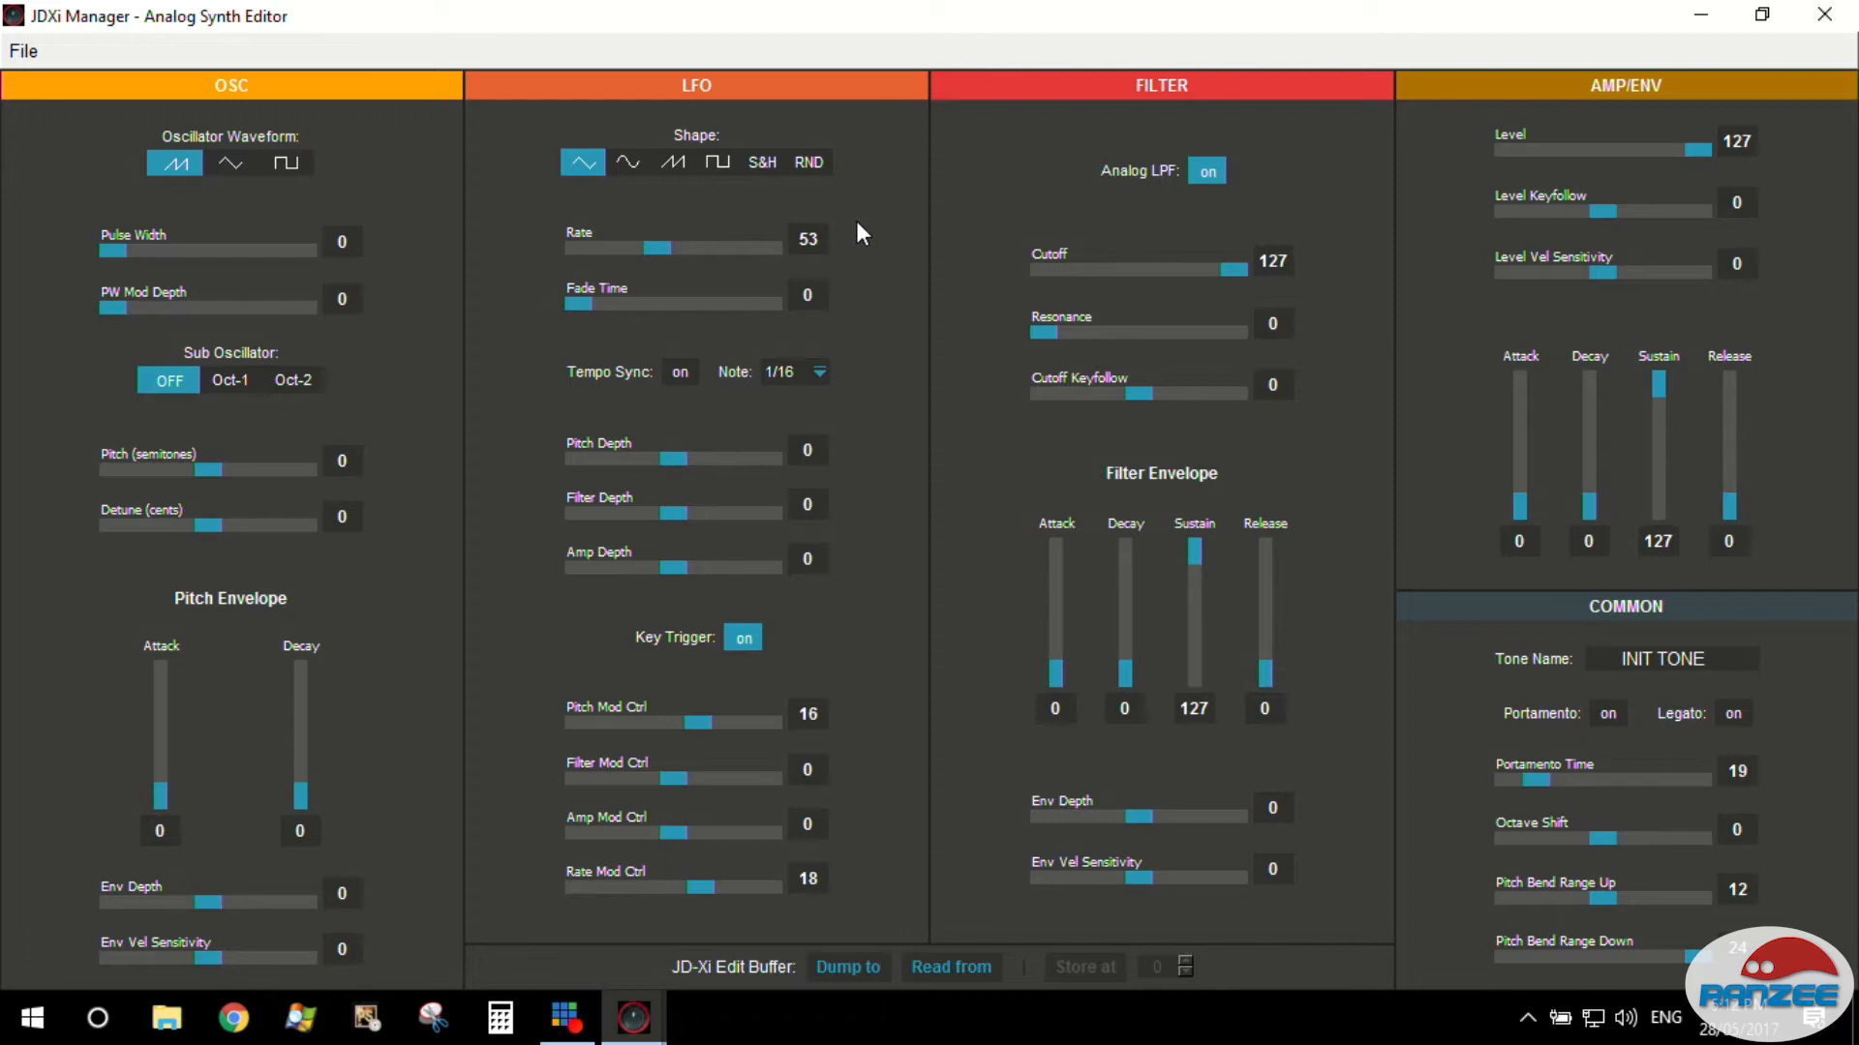
Choose the square oscillator waveform with pulse width 74 and PW mod depth 40, and set the LFO rate to 21.
left_click(285, 165)
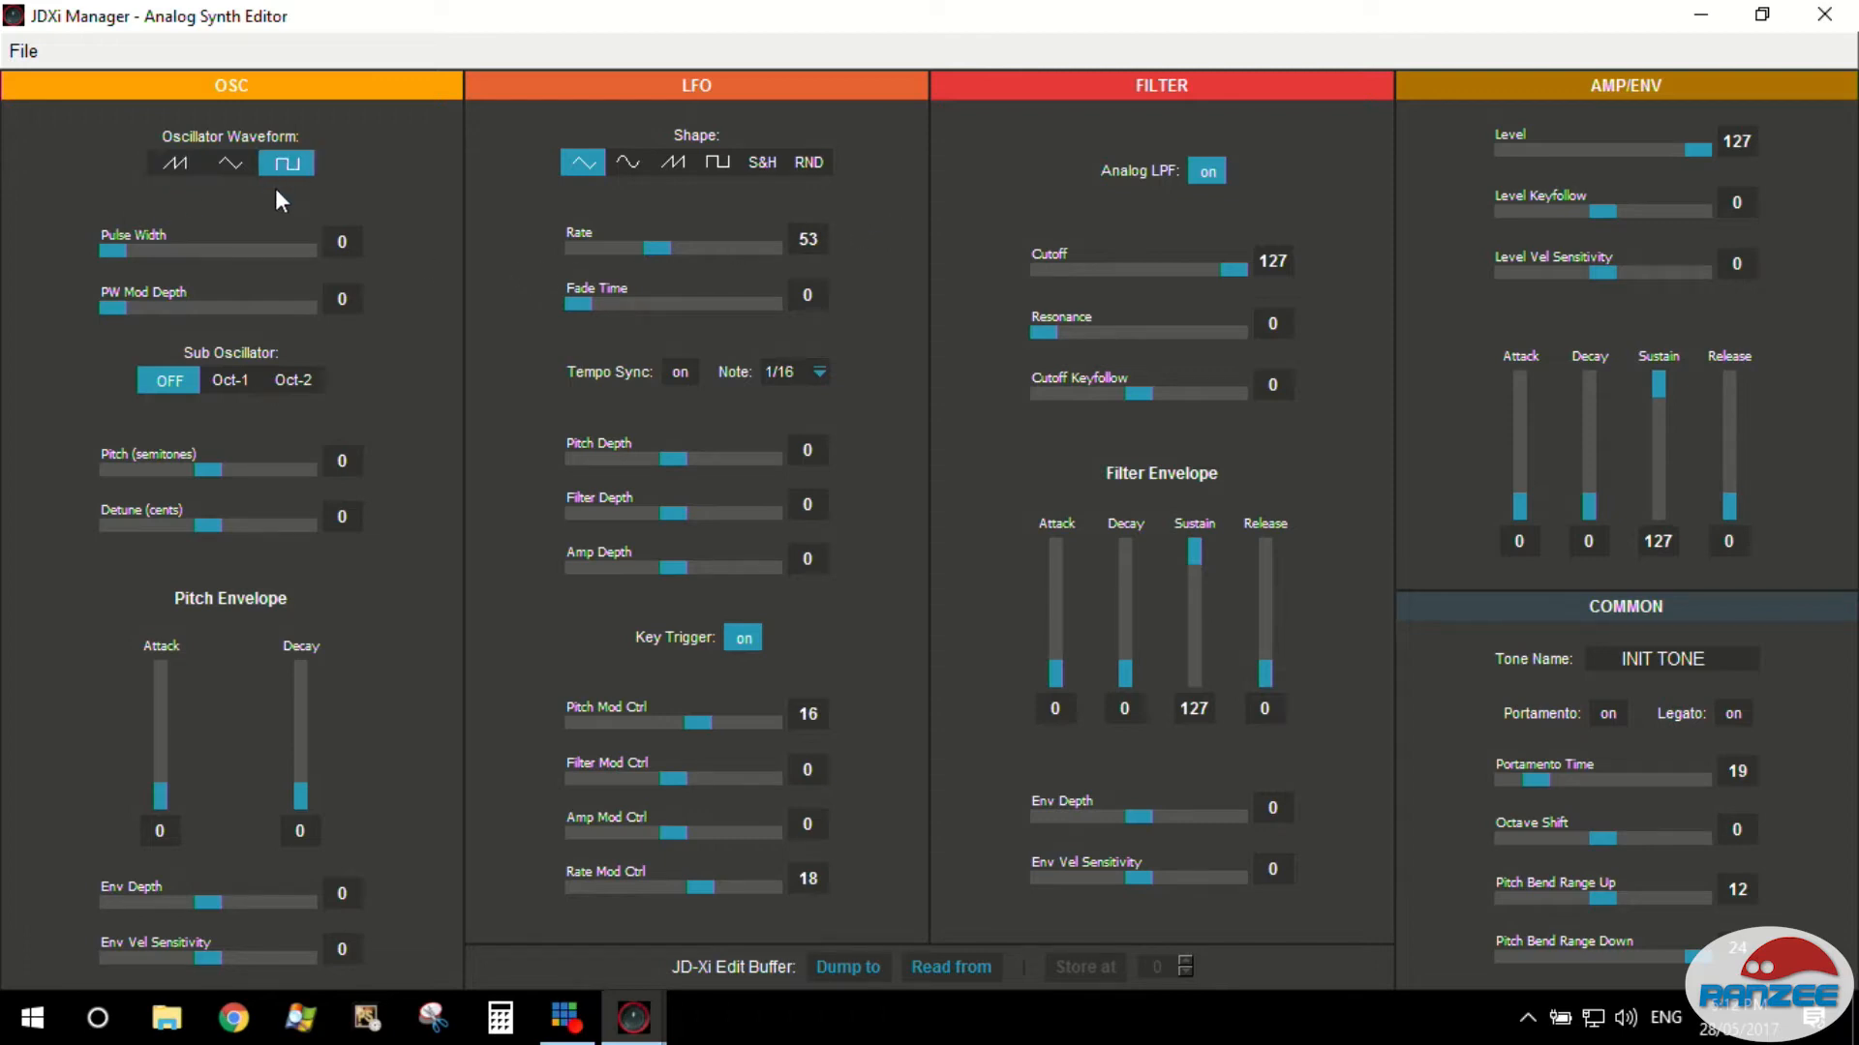
left_click_drag(119, 258, 230, 265)
left_click_drag(131, 314, 191, 305)
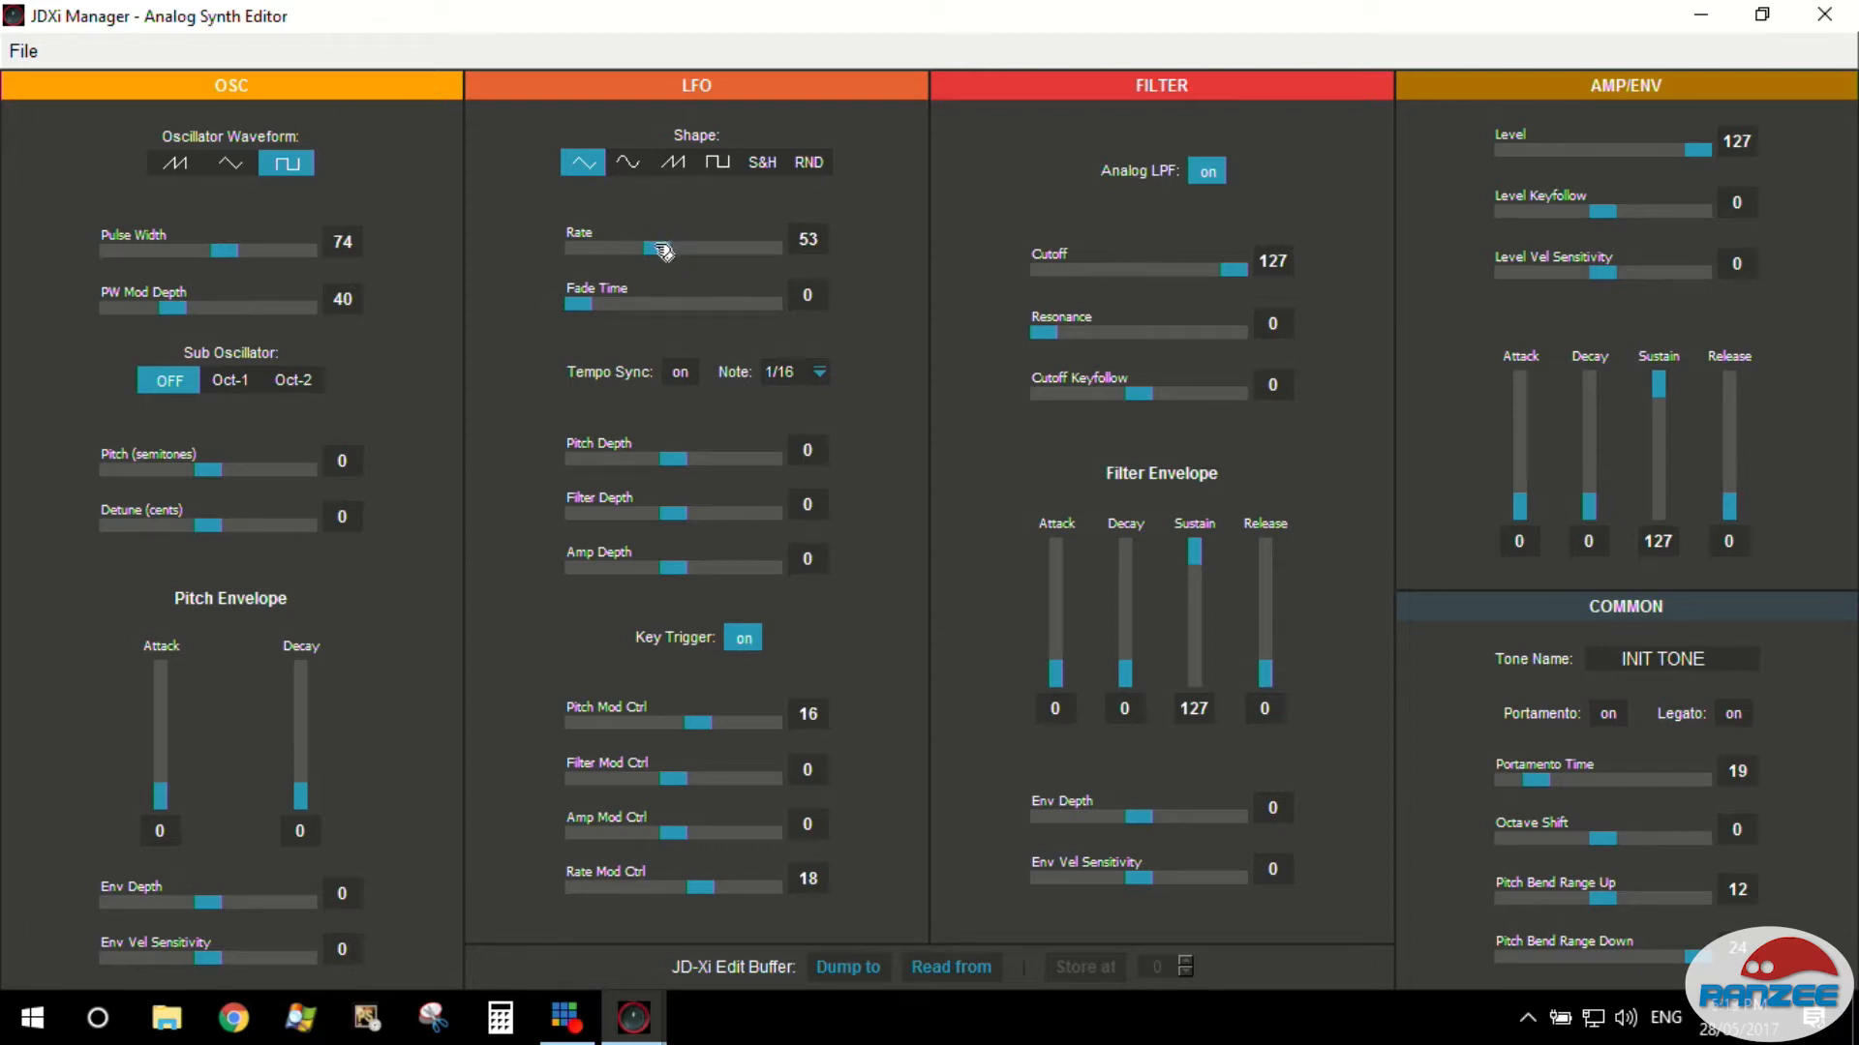
left_click_drag(663, 251, 615, 250)
Set the amp envelope to attack 34 and release 69, and the filter envelope to attack 35 and release 69.
left_click_drag(1730, 505, 1730, 446)
left_click_drag(1519, 508, 1521, 478)
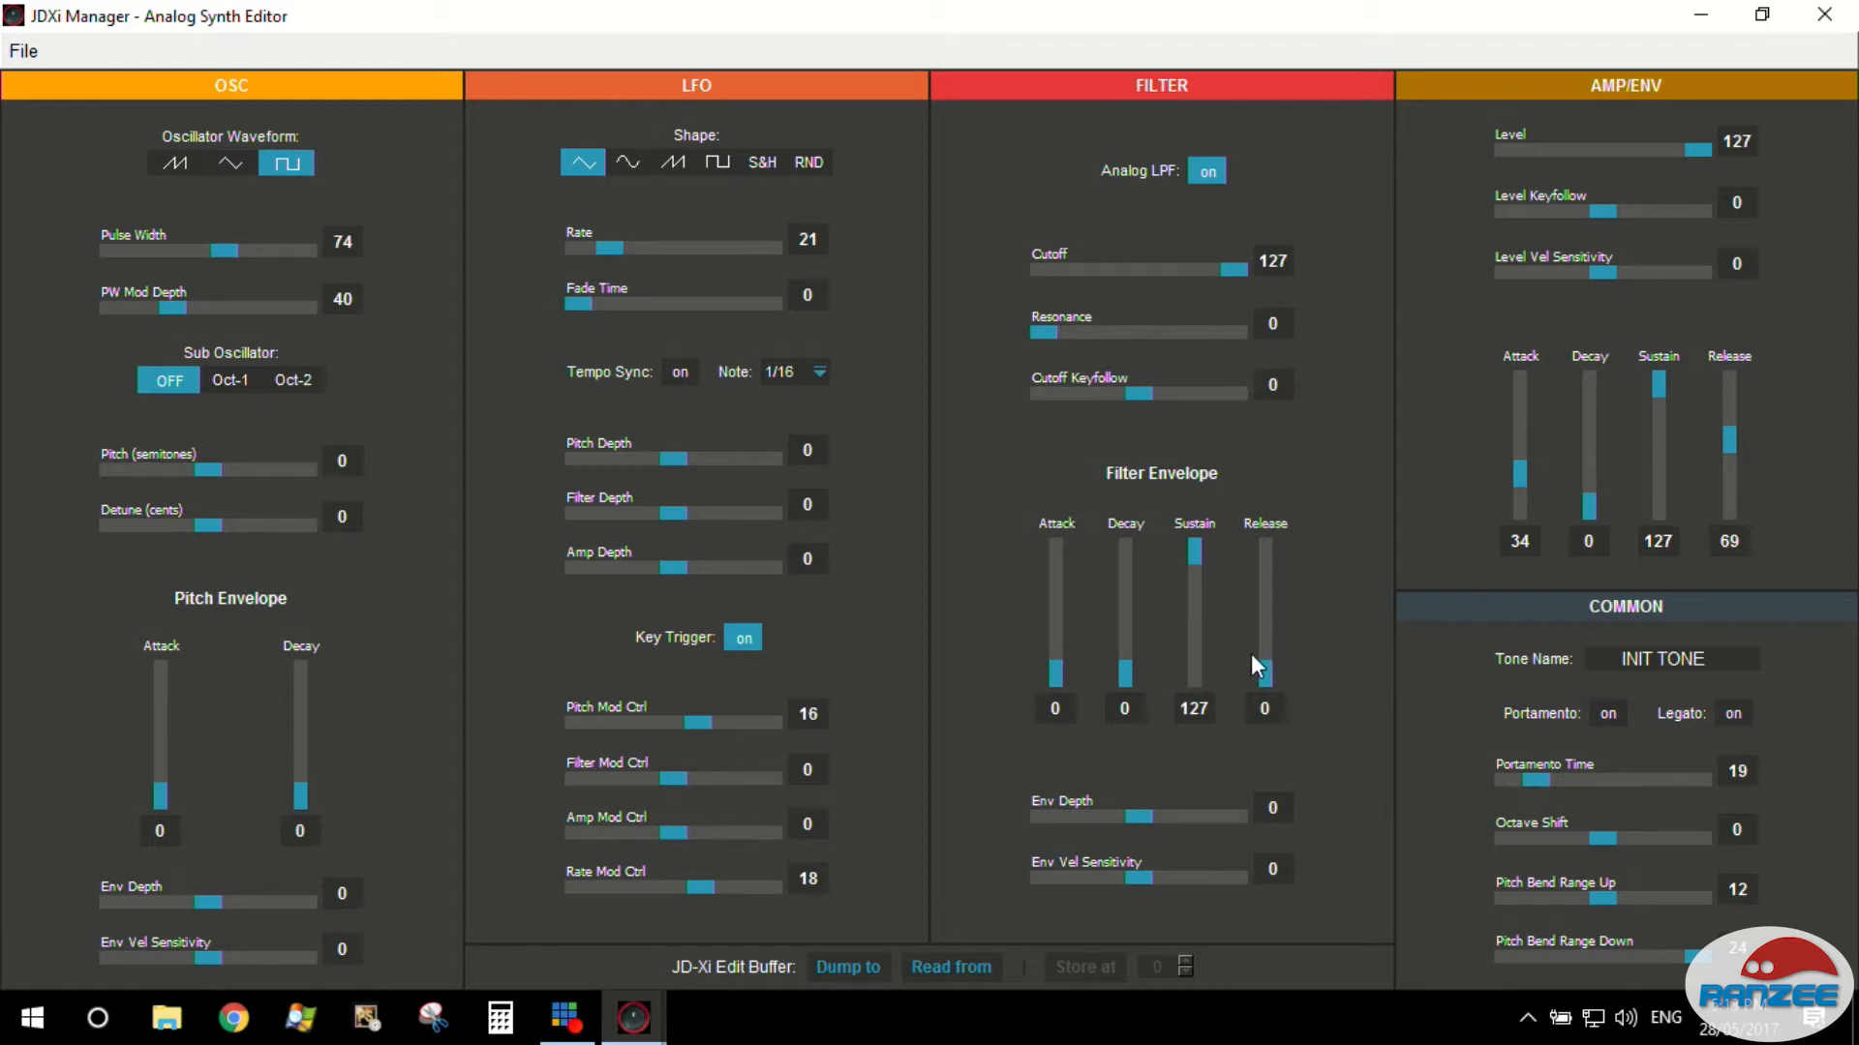
left_click_drag(1278, 673, 1263, 605)
left_click_drag(1058, 675, 1064, 647)
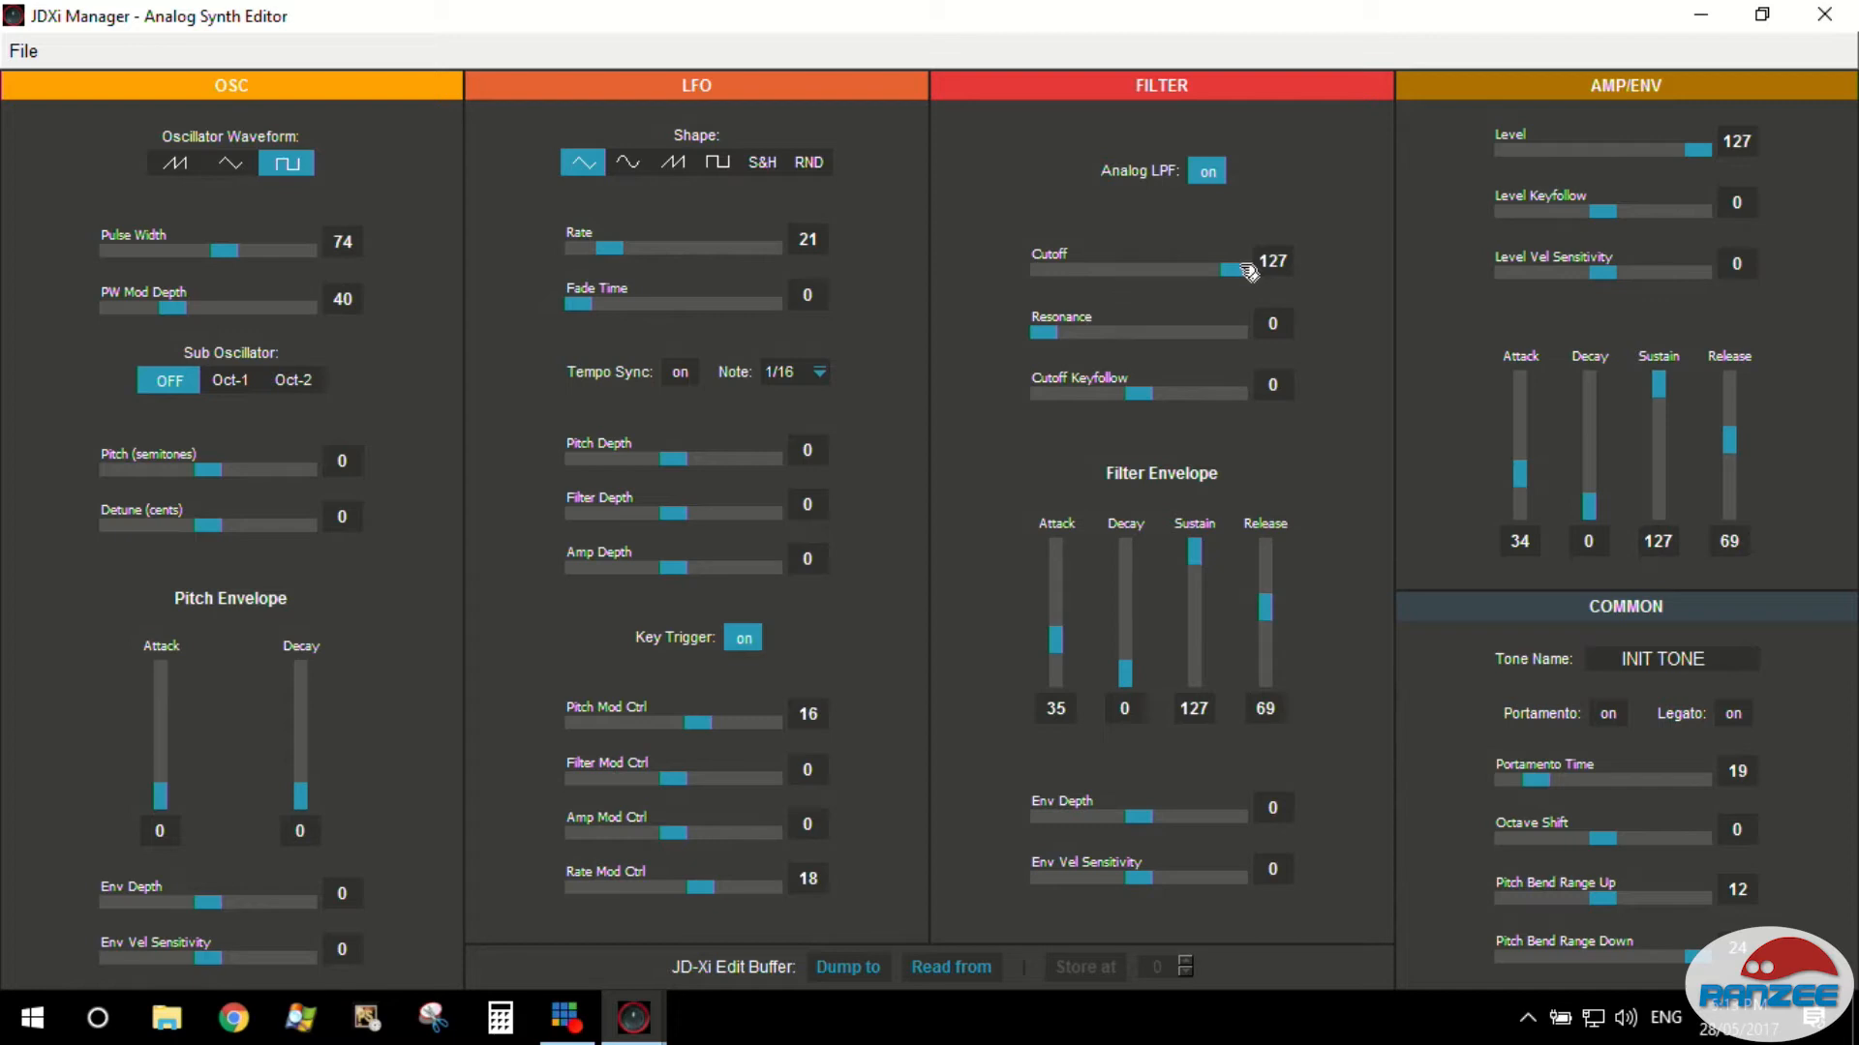
Set the filter cutoff to 73 with resonance 33, and the LFO filter depth to 61 with rate 15.
left_click_drag(1239, 275, 1163, 274)
left_click_drag(1162, 273, 1204, 276)
left_click_drag(1198, 269, 1156, 266)
left_click_drag(1047, 333, 1111, 334)
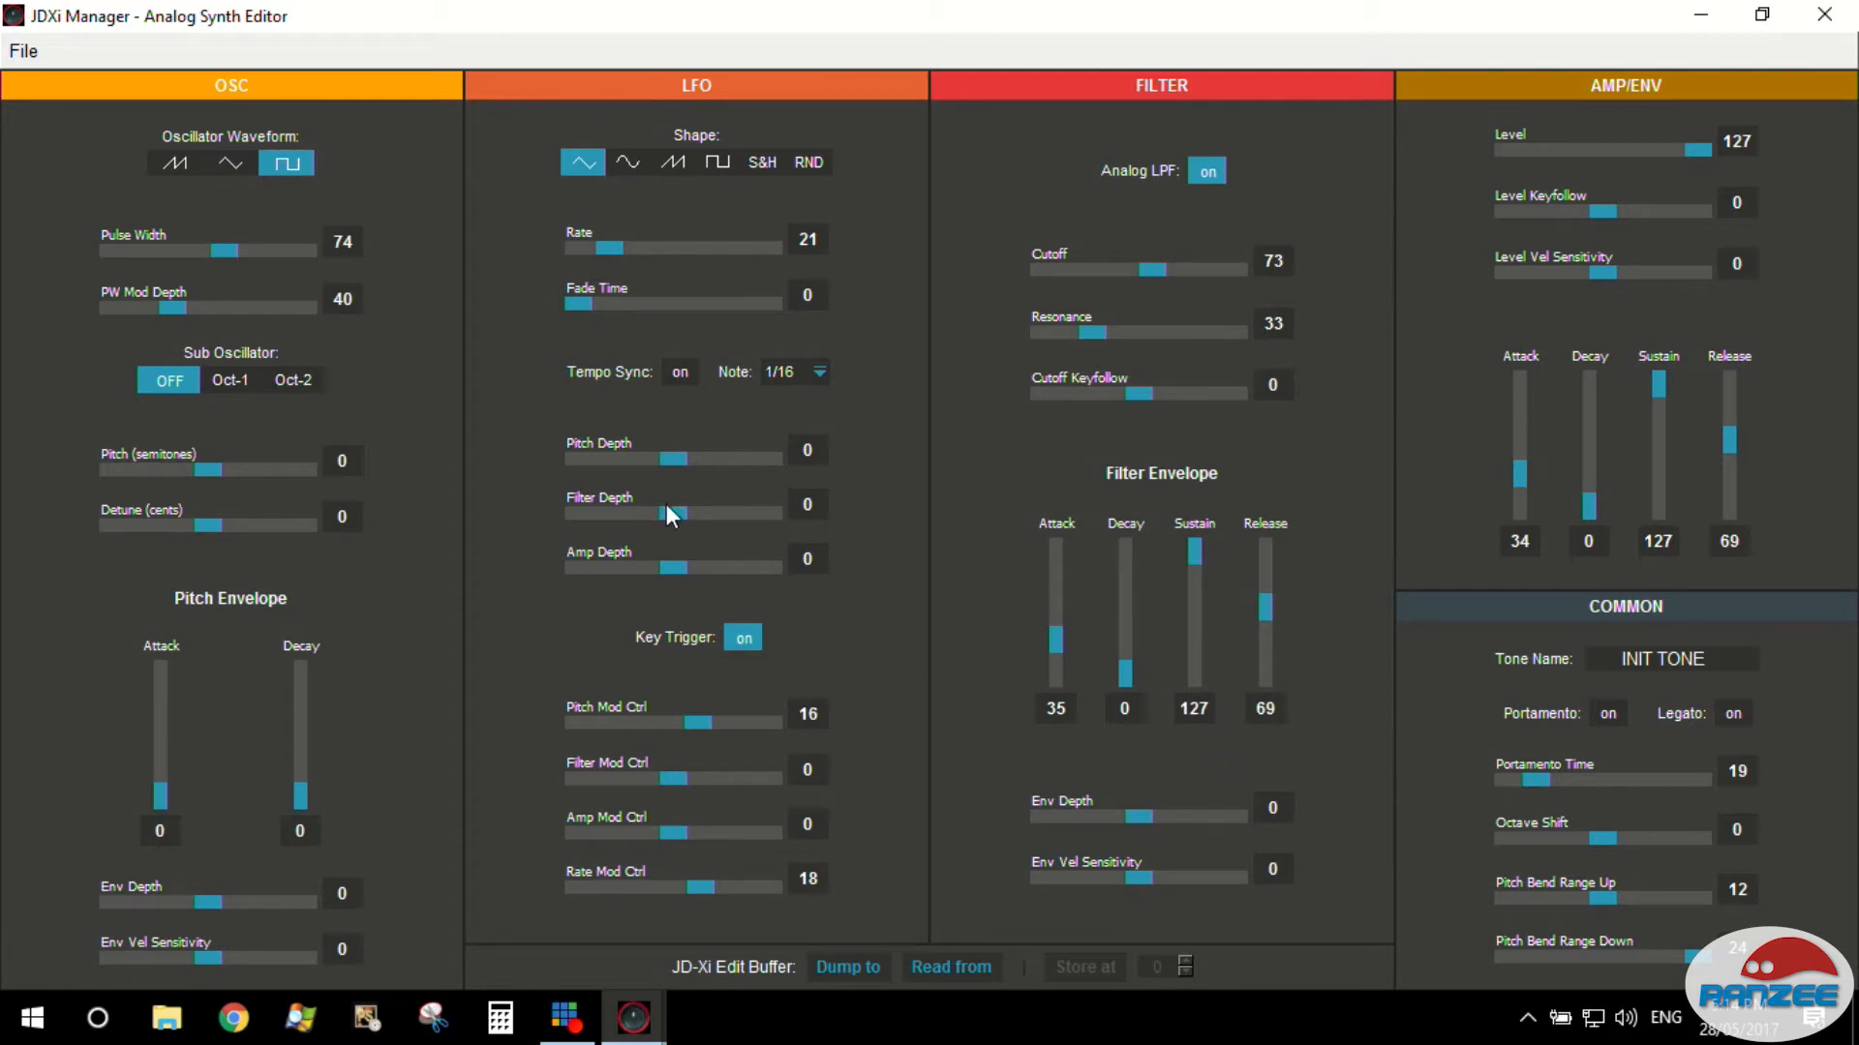
left_click_drag(675, 518, 770, 524)
left_click_drag(614, 248, 605, 256)
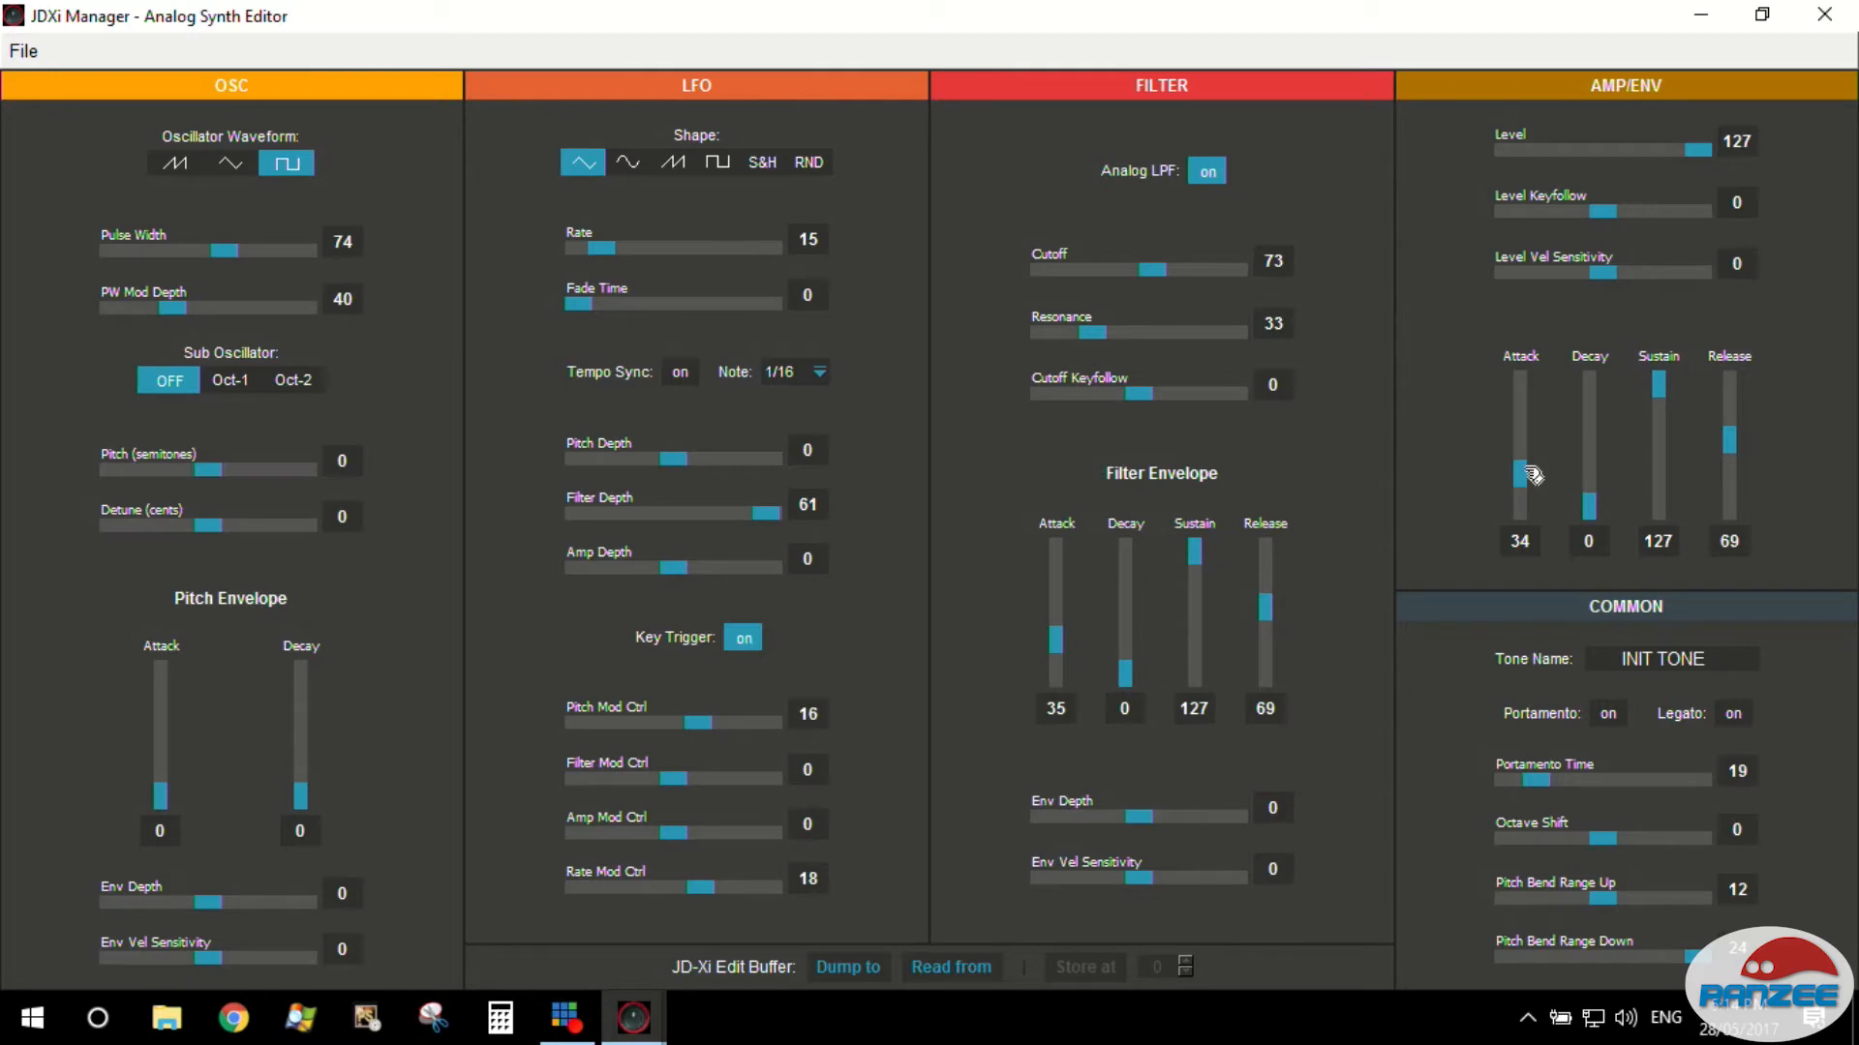
Set the amp envelope attack to 10 and decay to 40, and the filter envelope decay to 45 with depth -2.
left_click_drag(1532, 474, 1526, 501)
left_click_drag(1588, 498, 1588, 466)
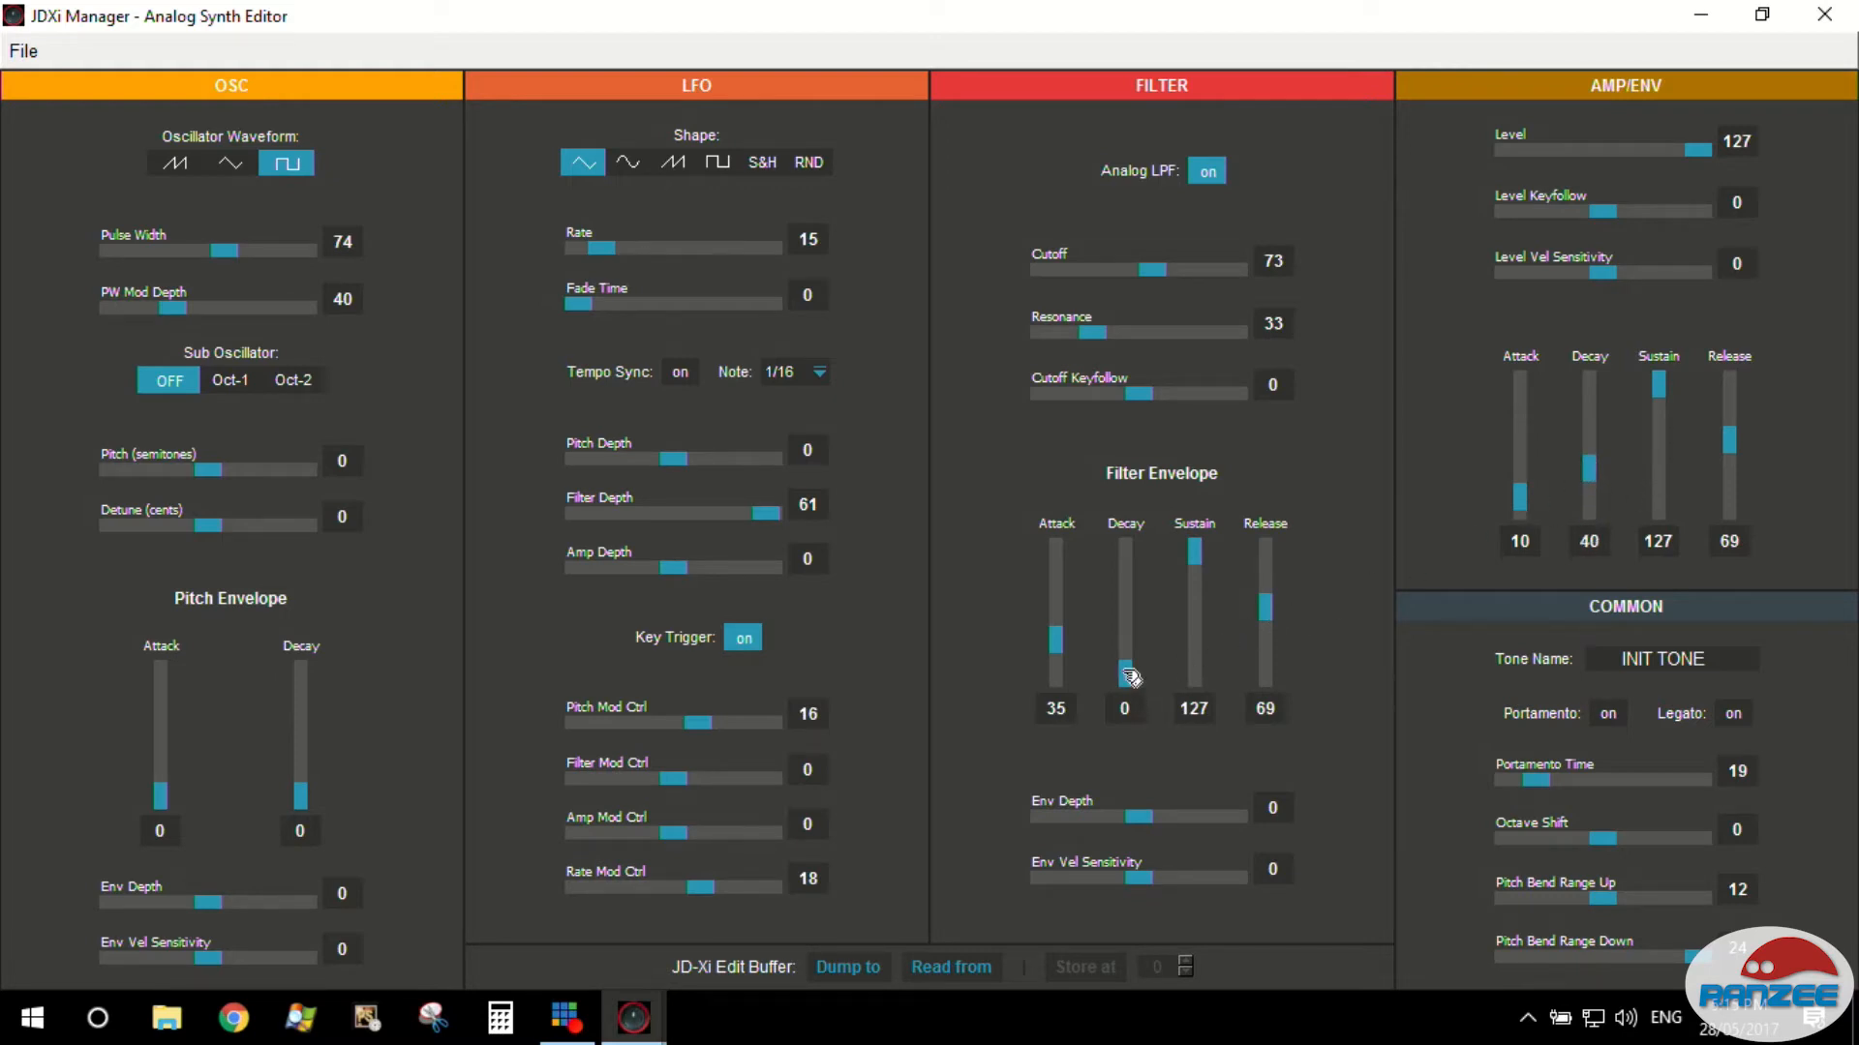
left_click_drag(1119, 666, 1129, 627)
mouse_move(1149, 818)
left_mouse_down()
mouse_move(1176, 819)
mouse_move(1118, 813)
left_mouse_up()
left_click_drag(1107, 813, 1140, 821)
Turn on portamento with time 10, and lengthen the filter envelope release to 107 and the amp envelope release to 96.
left_click(1608, 714)
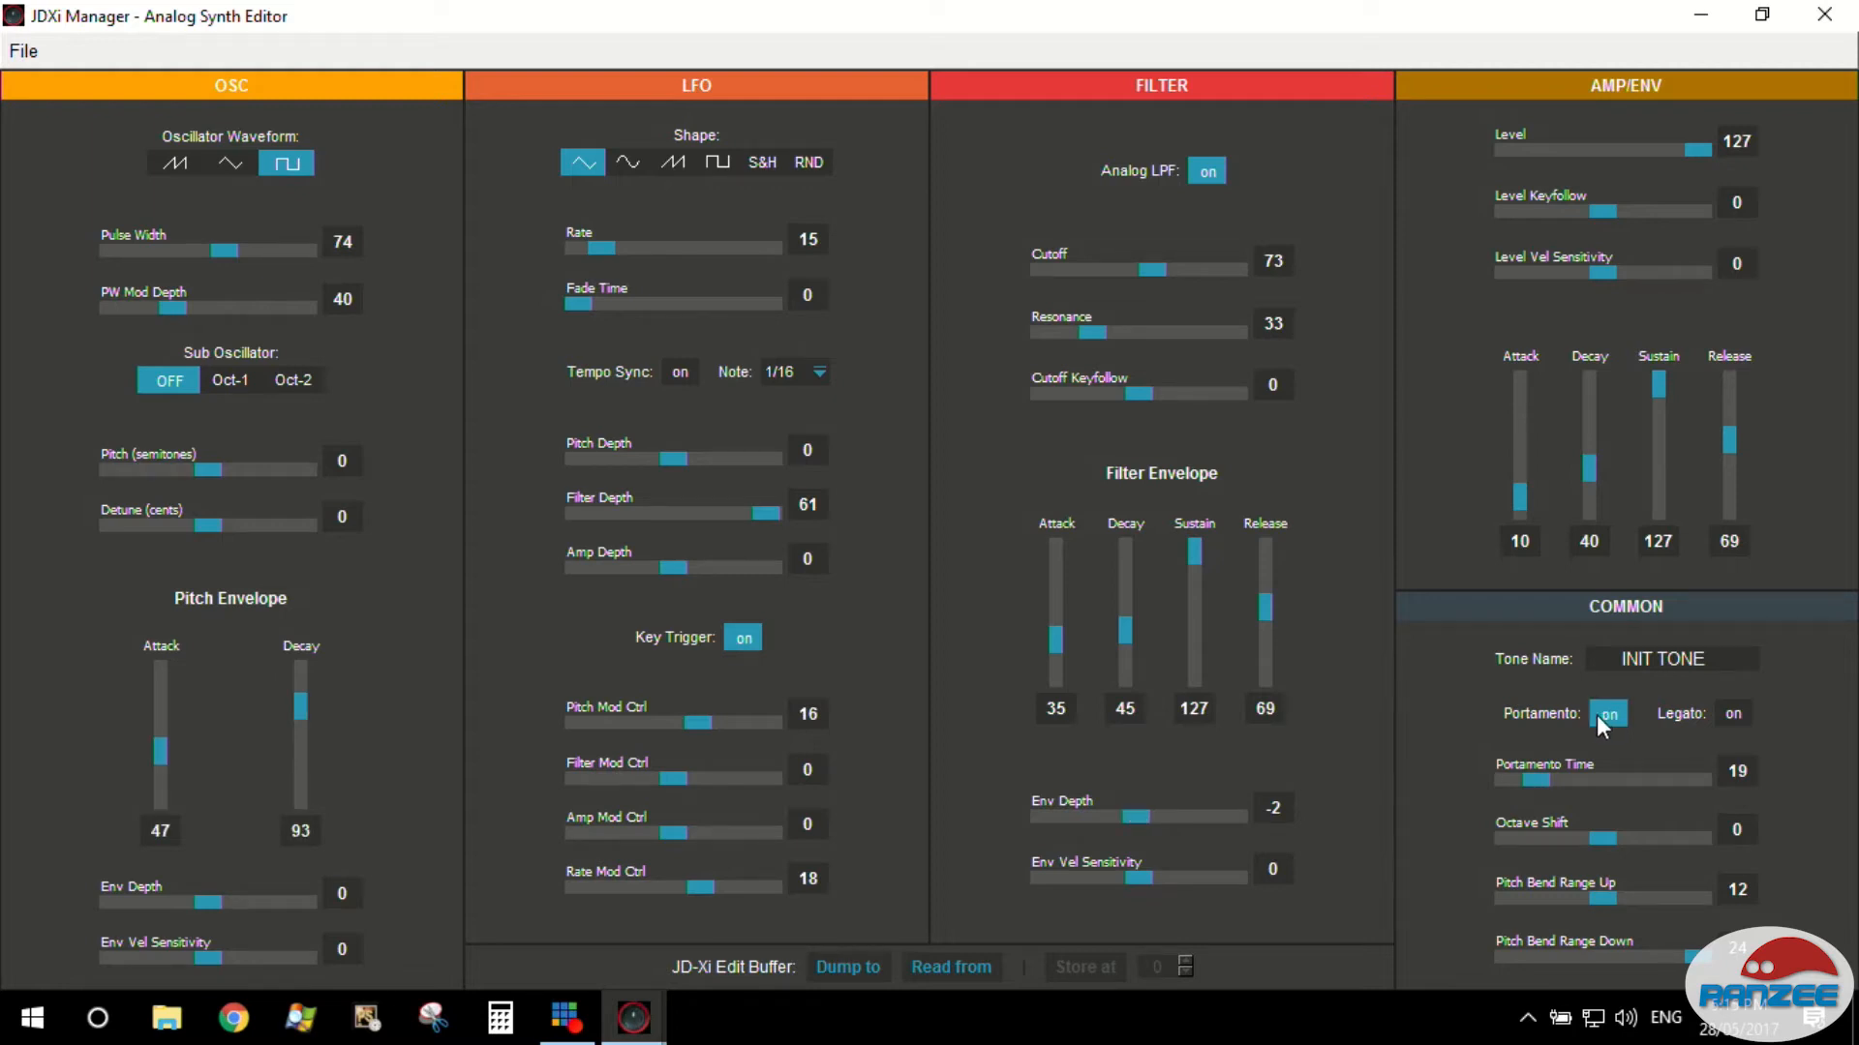
mouse_move(1546, 788)
left_mouse_down()
mouse_move(1610, 802)
mouse_move(1535, 807)
left_mouse_up()
left_click_drag(1274, 603, 1273, 566)
left_click_drag(1729, 447, 1726, 420)
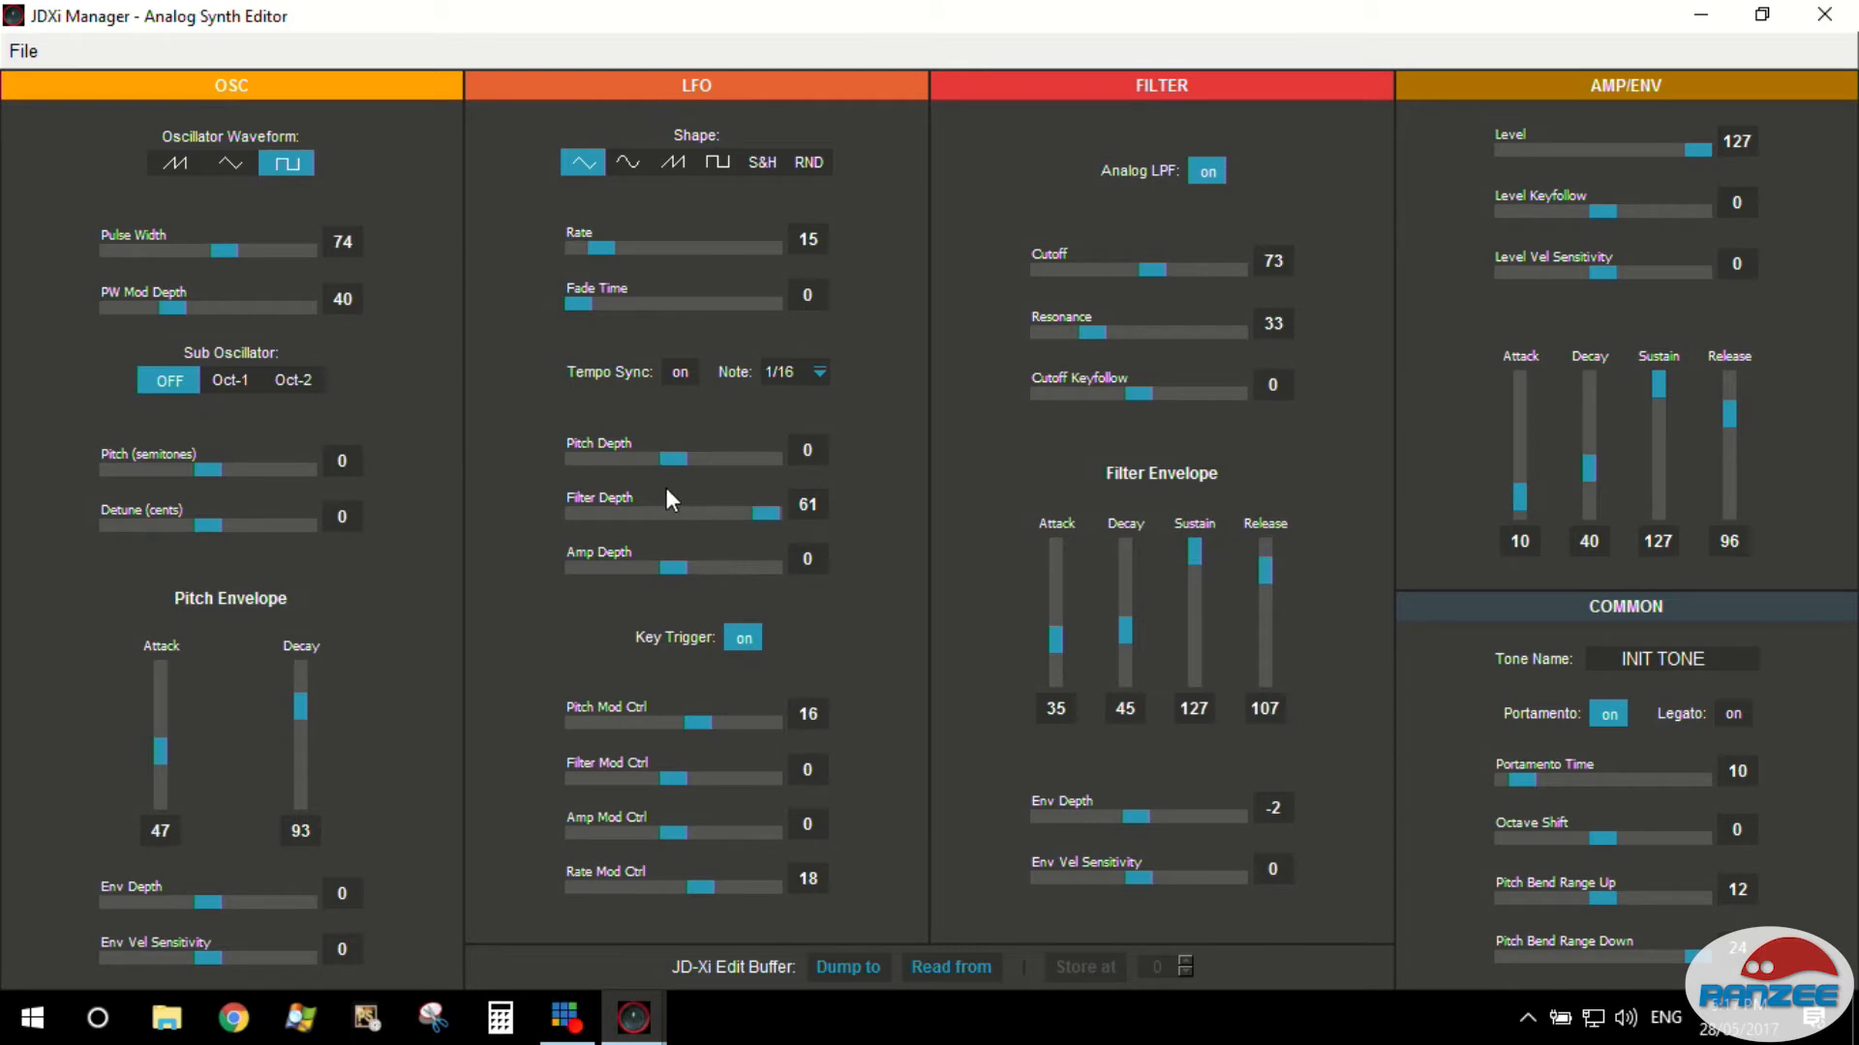
Set the LFO filter depth to 63 and pitch depth to 3, and switch the sub oscillator to Oct-1.
left_click_drag(766, 513, 789, 516)
left_click_drag(693, 471, 713, 462)
left_click_drag(693, 460, 682, 470)
left_click(222, 380)
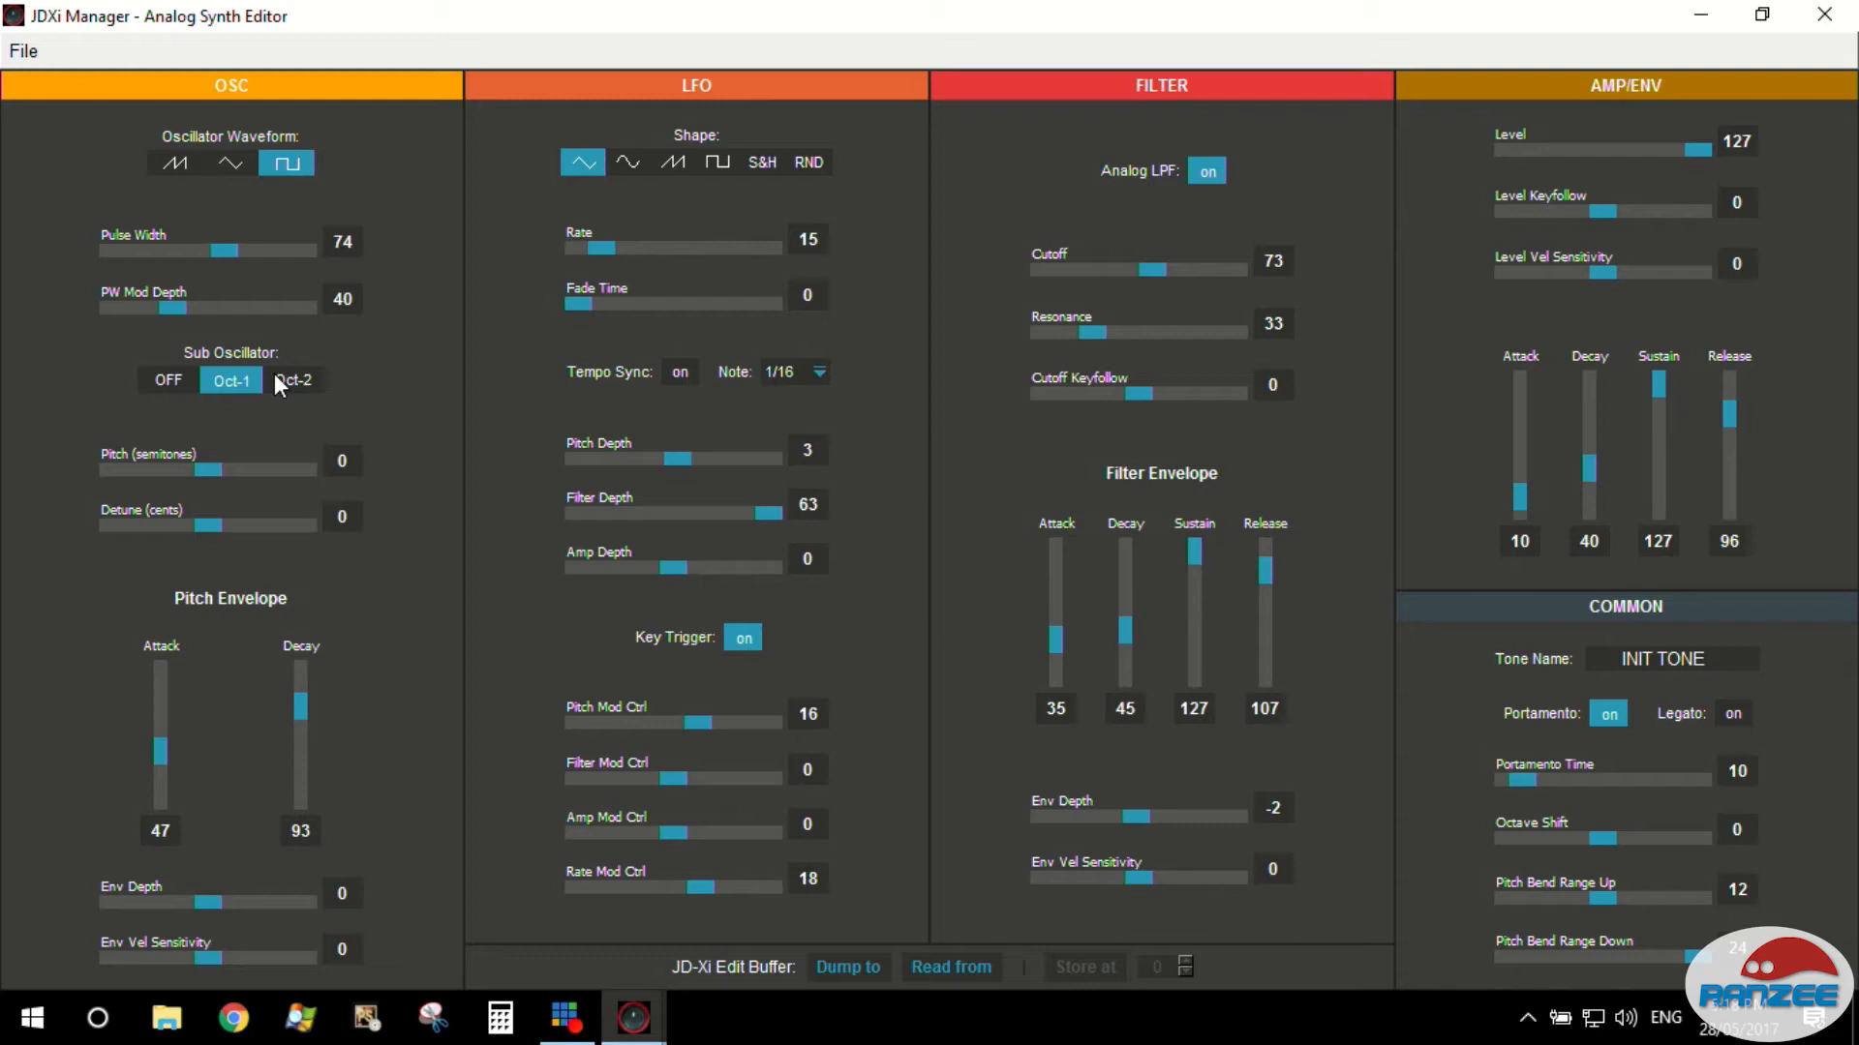
Try small changes to the envelope depth of the pitch envelope.
mouse_move(209, 903)
left_mouse_down()
mouse_move(260, 915)
mouse_move(215, 914)
left_mouse_up()
left_click_drag(219, 908, 214, 906)
left_click_drag(216, 907, 221, 910)
left_click_drag(221, 909, 218, 910)
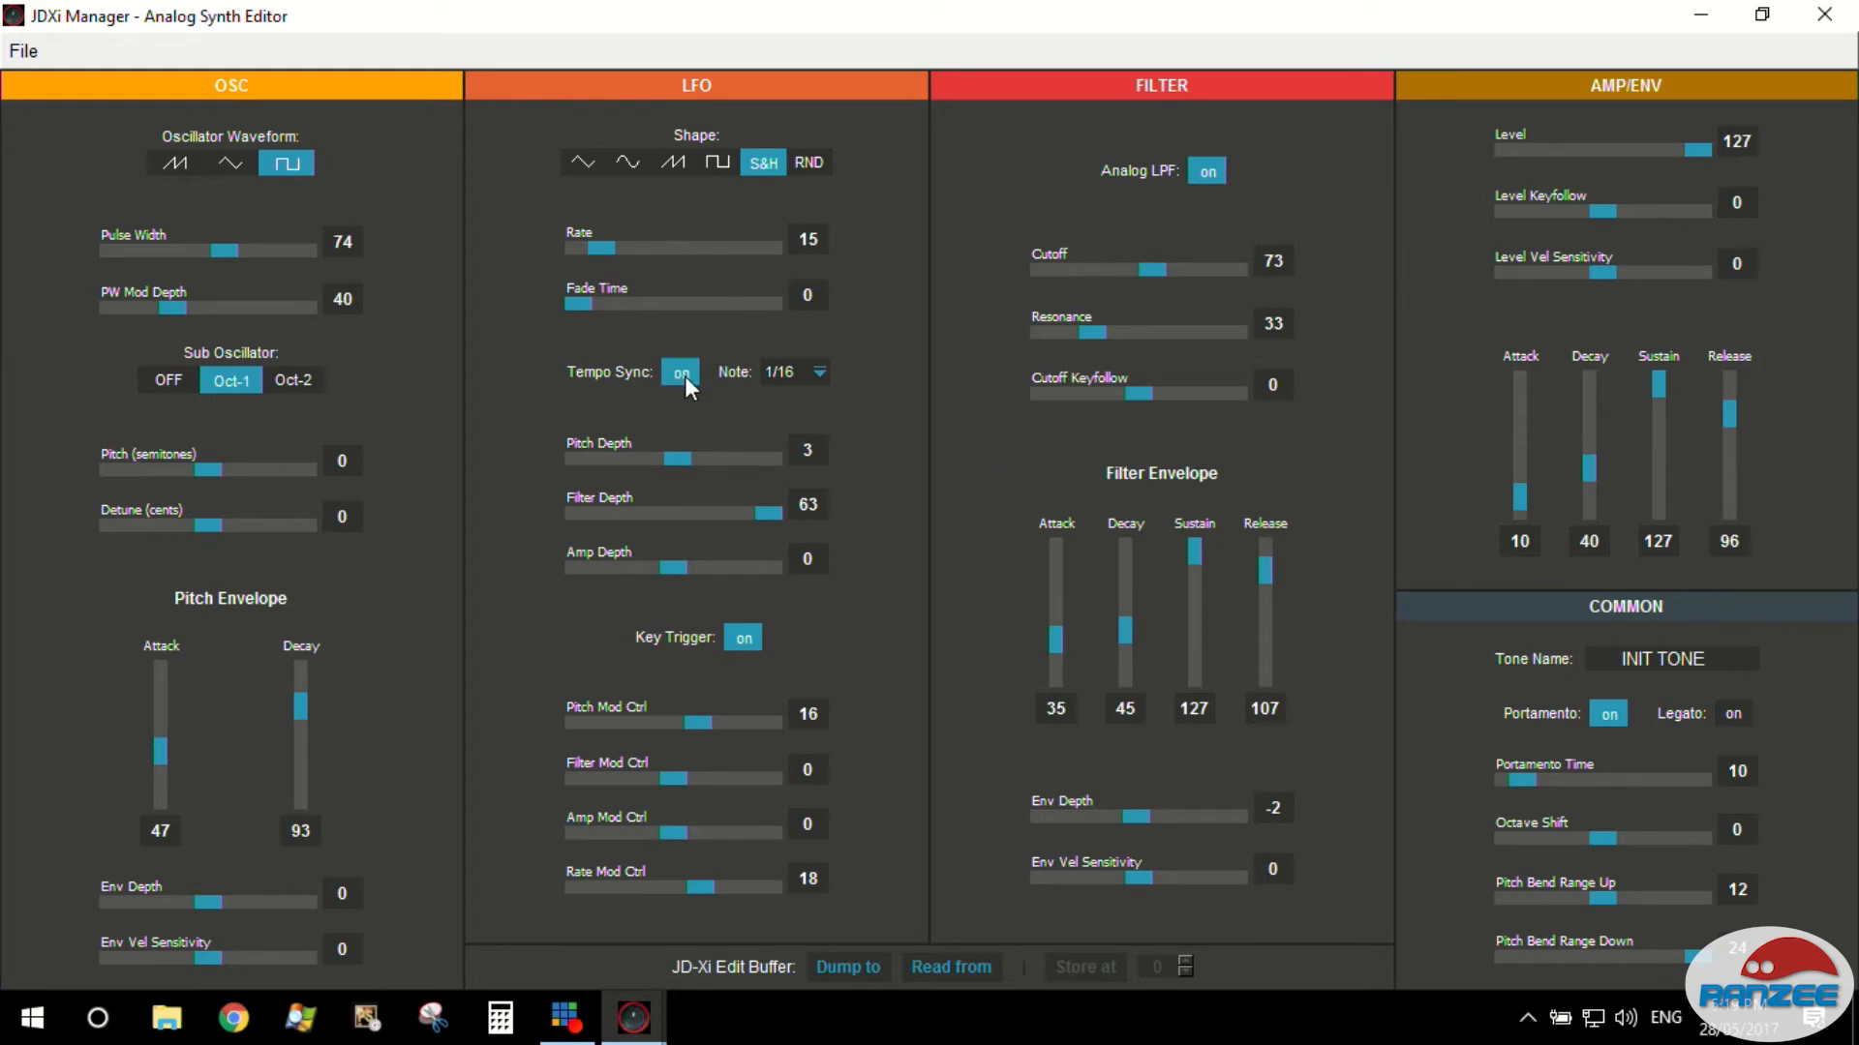
Try tempo-synced LFO note values of 1/8 and 1/4.
left_click(792, 372)
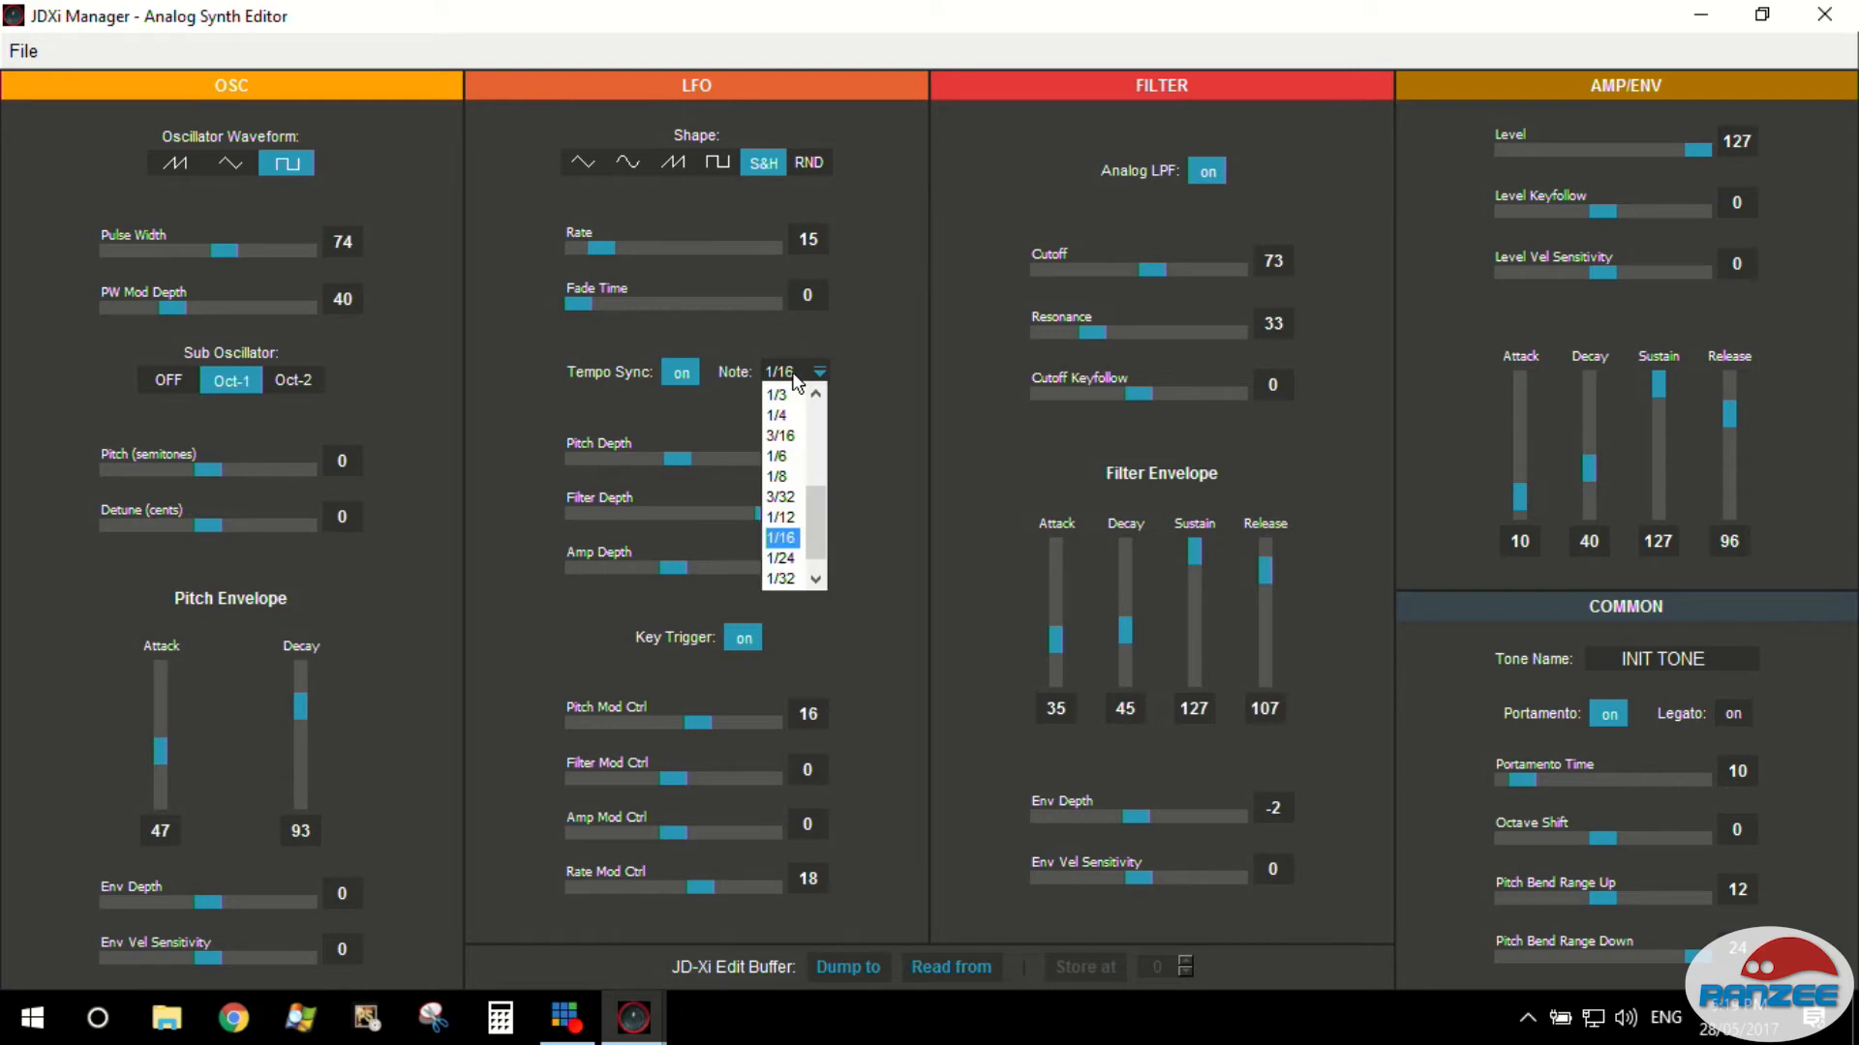
left_click(780, 477)
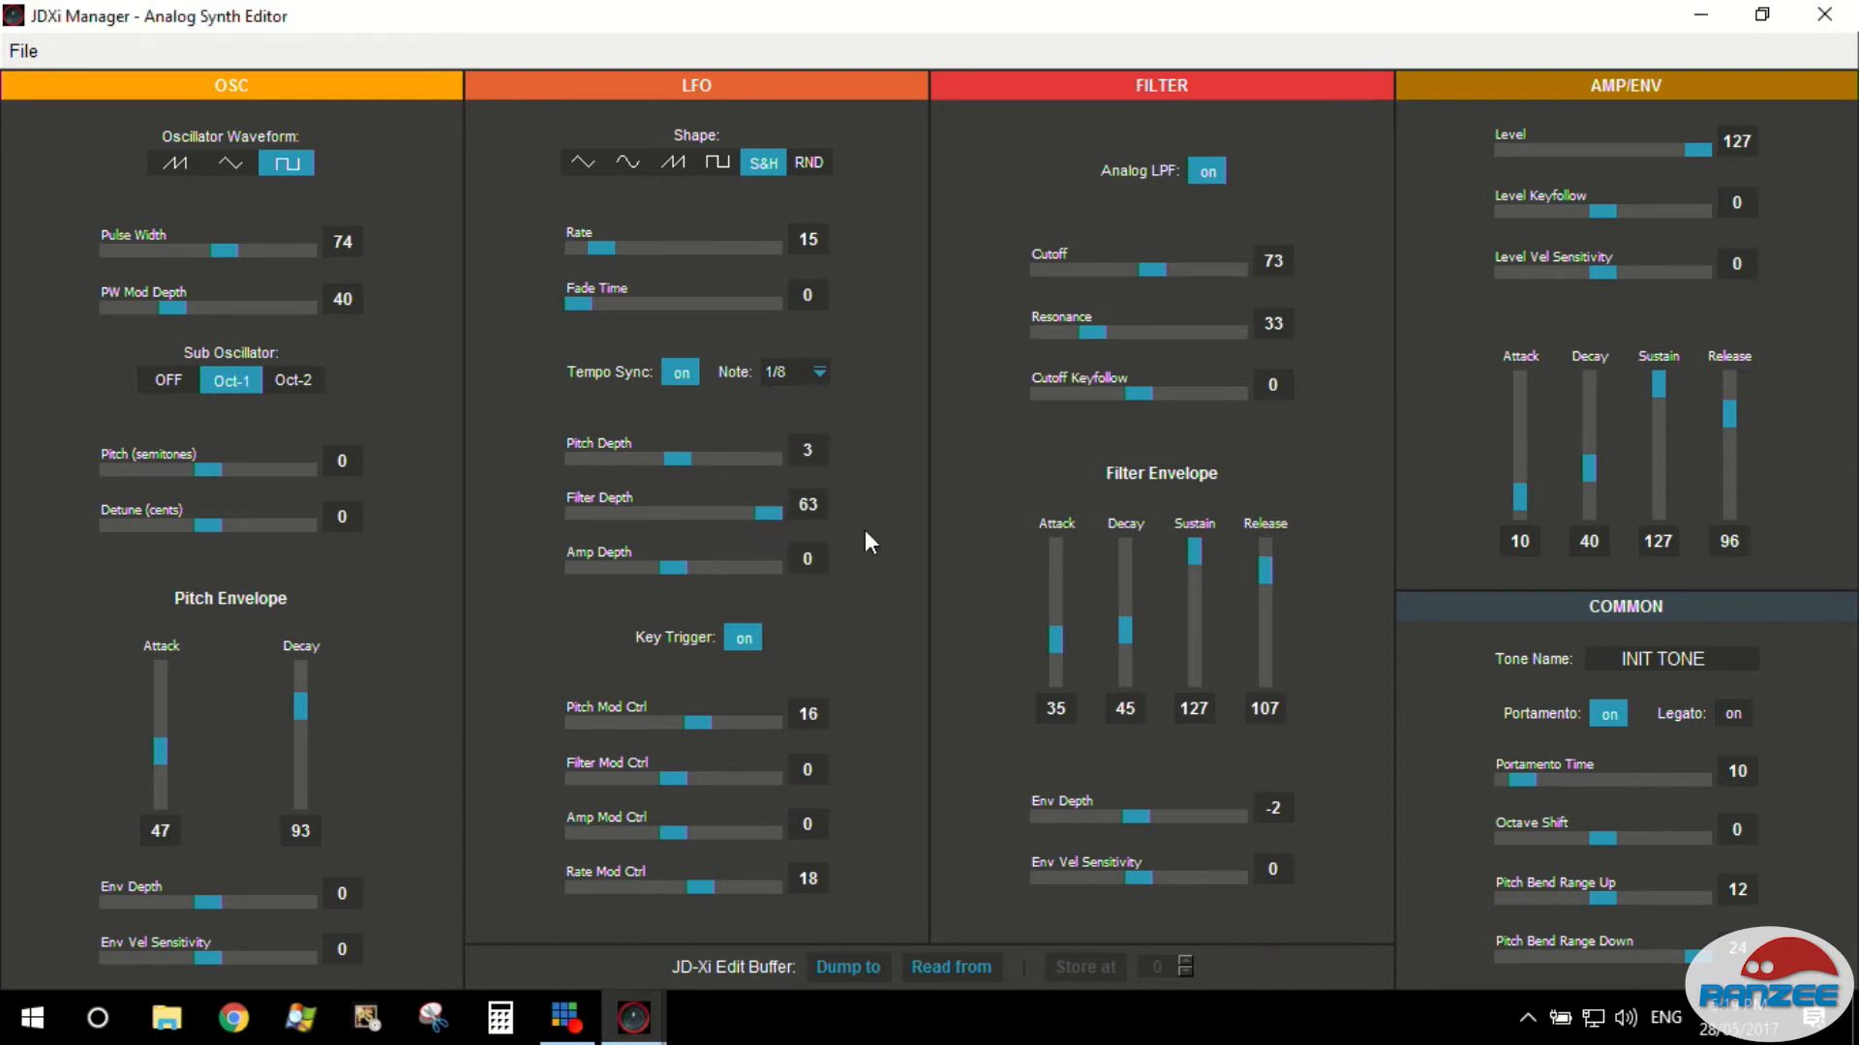
left_click(796, 370)
left_click(805, 416)
Set the tempo-synced LFO note value to 1/32 and turn on legato.
left_click(794, 364)
scroll(779, 549, "down", 3)
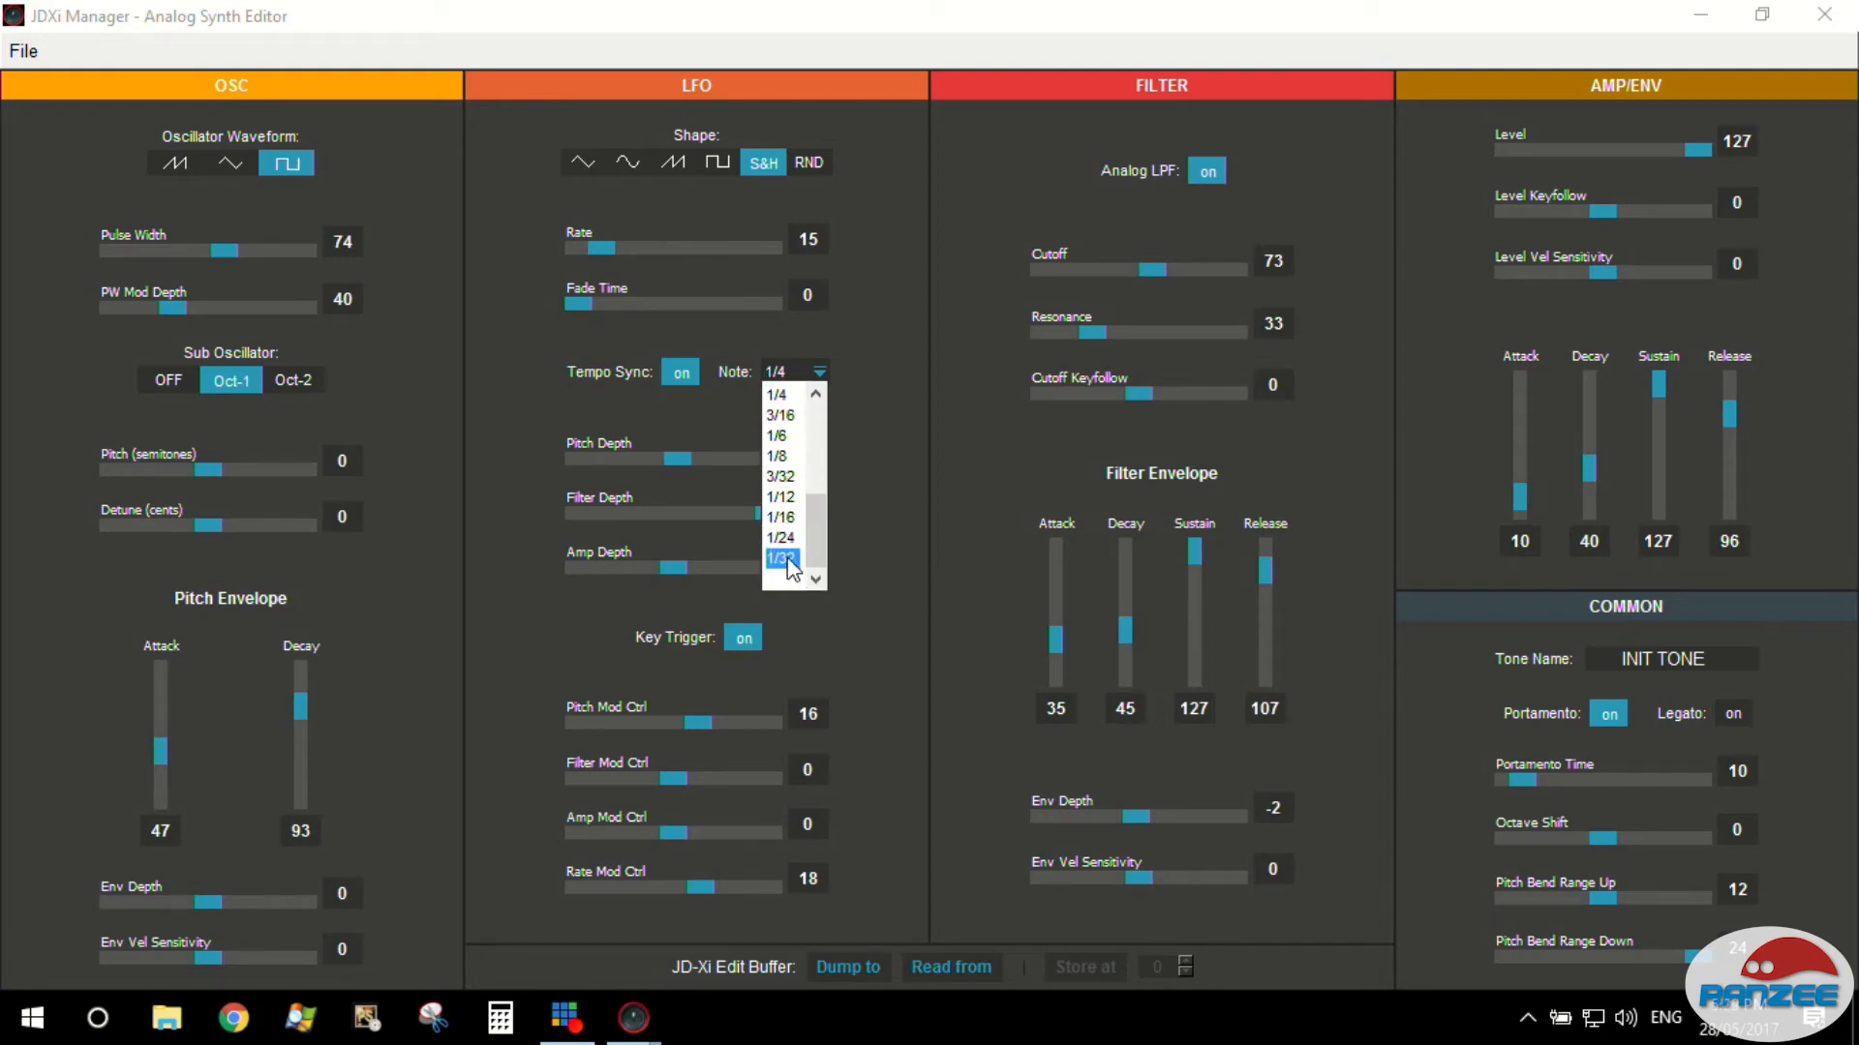
left_click(786, 561)
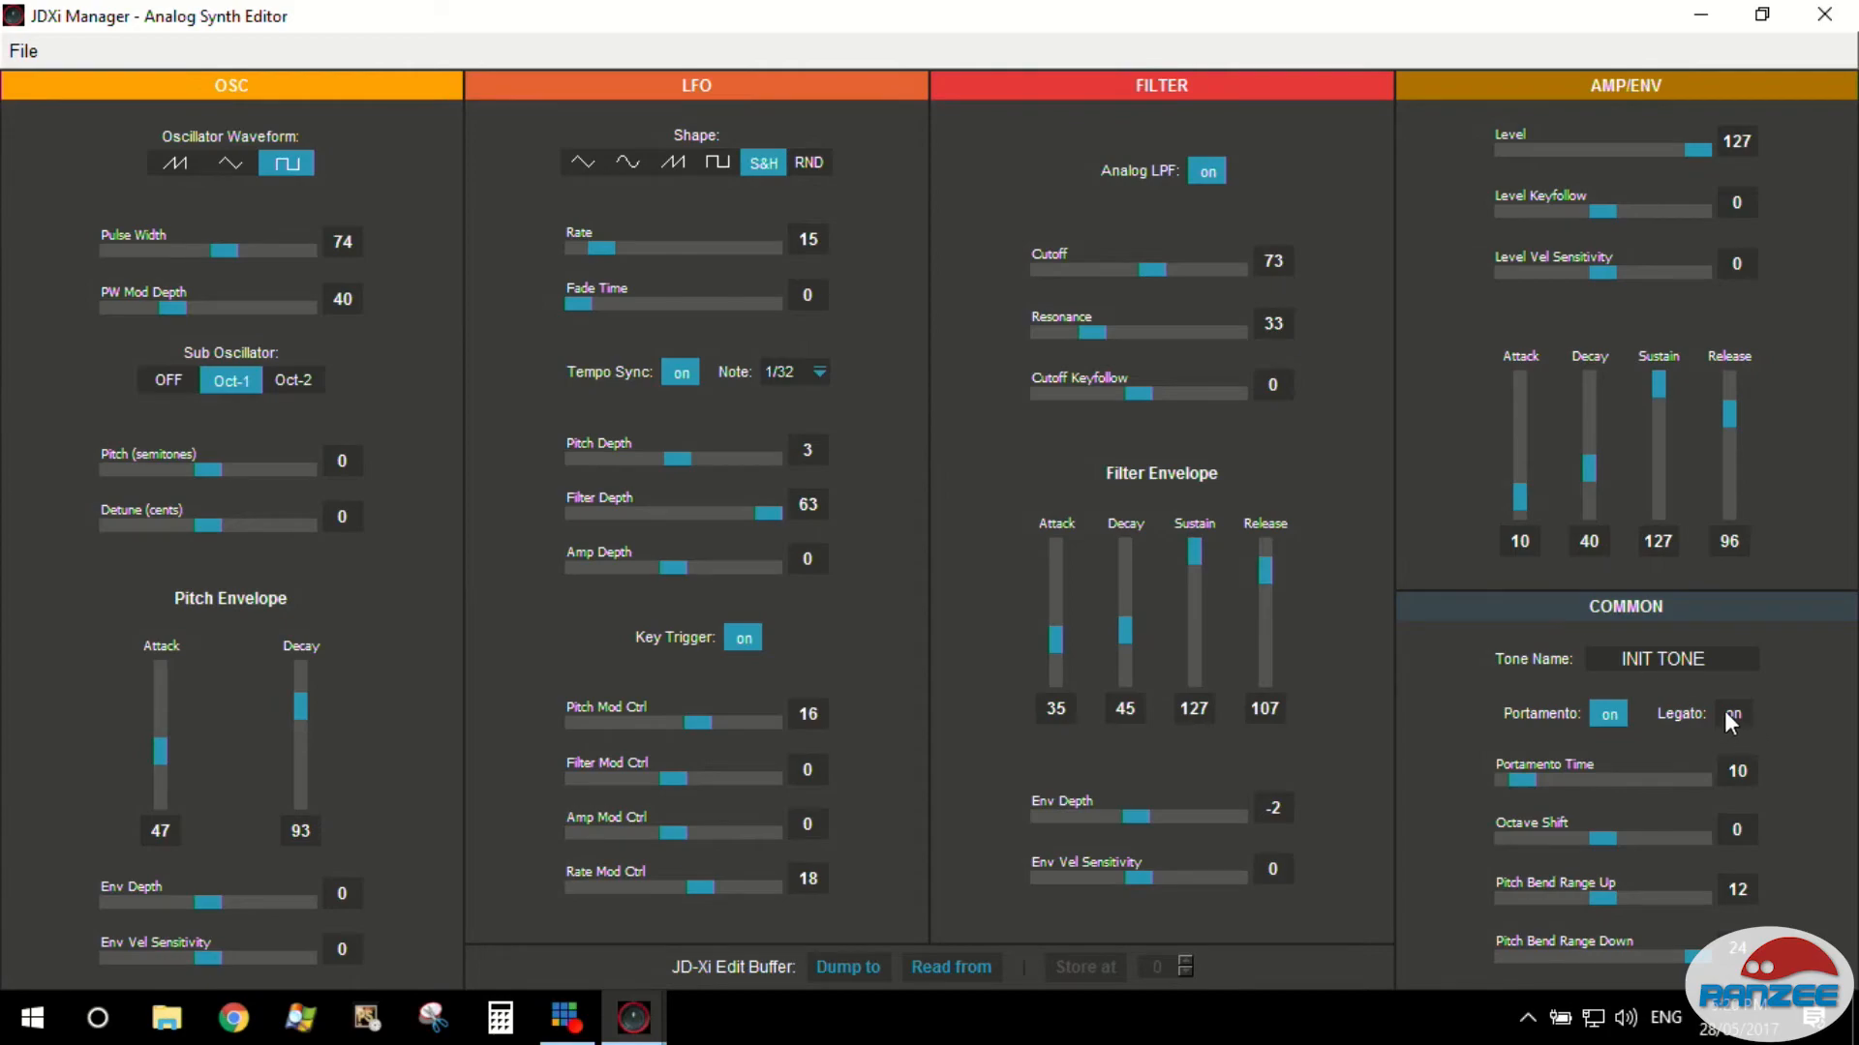
left_click(1732, 715)
Save the tone to the Desktop as JDXi-AN-sounddesignanalogsh.syx.
left_click(24, 50)
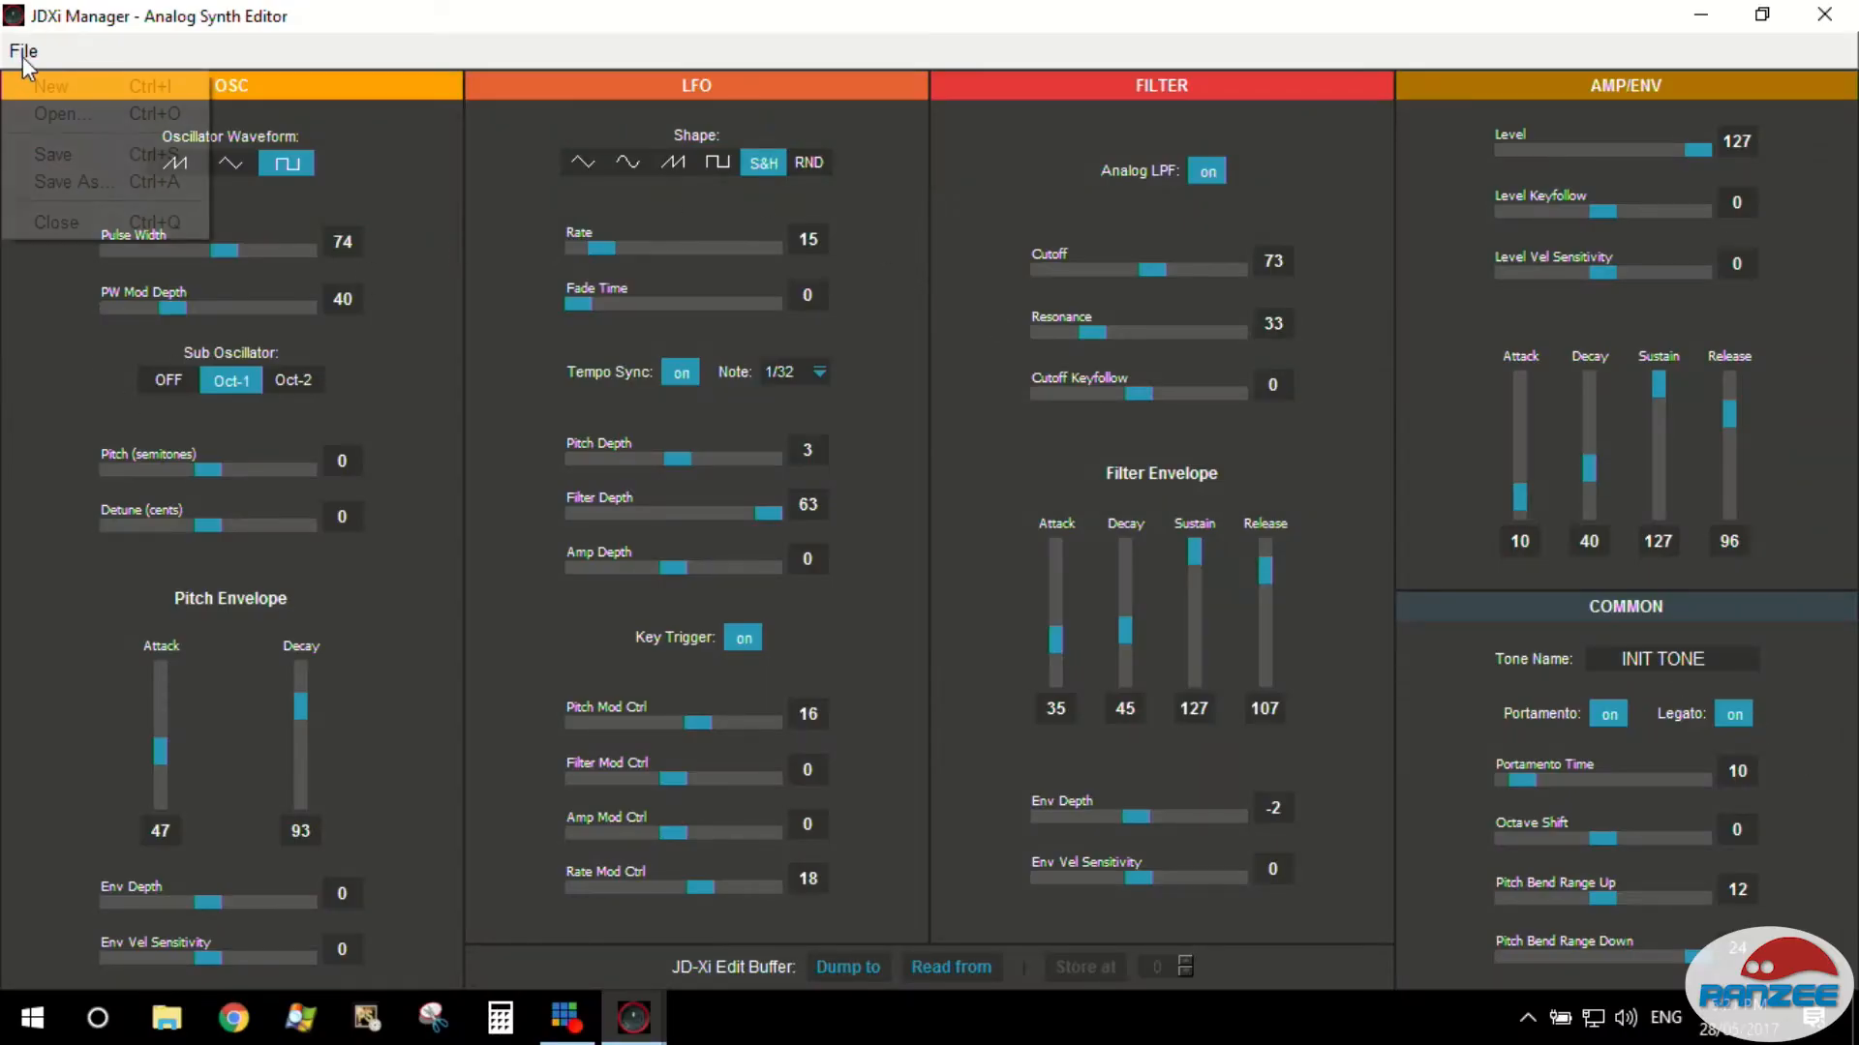
left_click(85, 153)
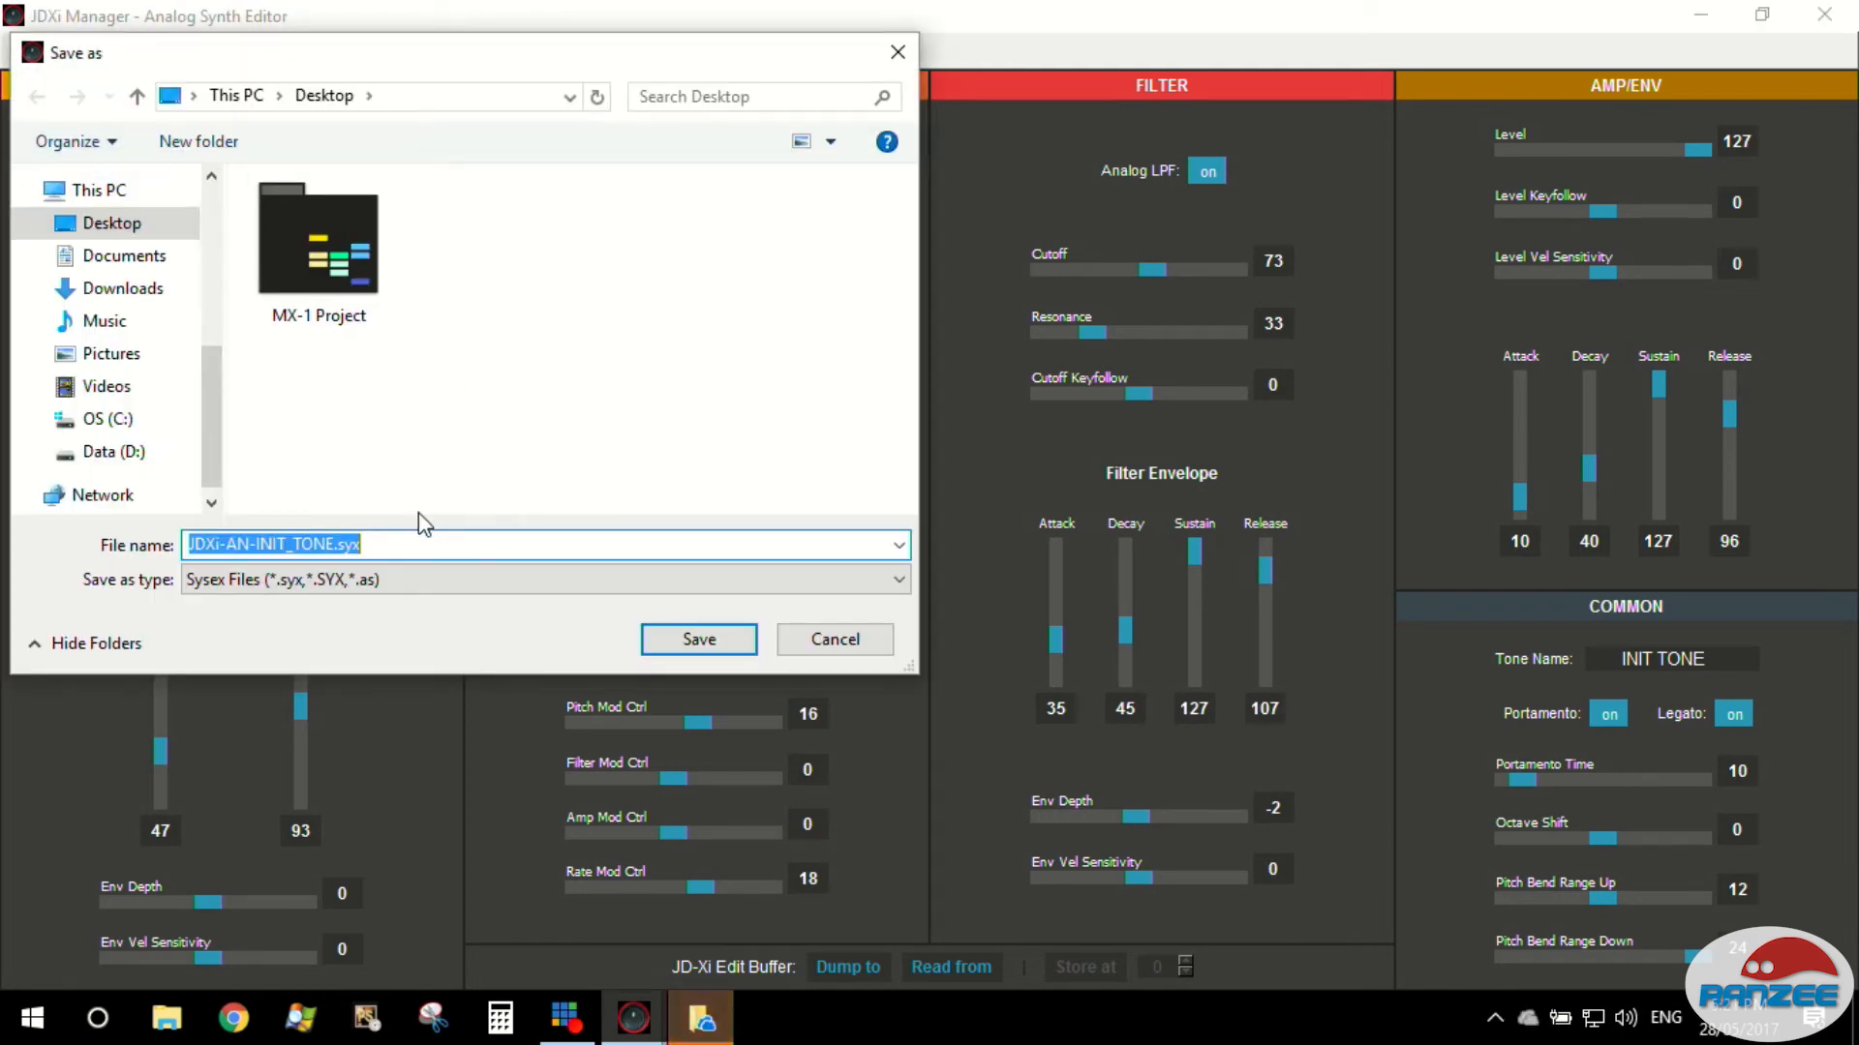
left_click(335, 542)
key("BackSpace")
key("BackSpace")
key("BackSpace")
key("BackSpace")
key("BackSpace")
key("BackSpace")
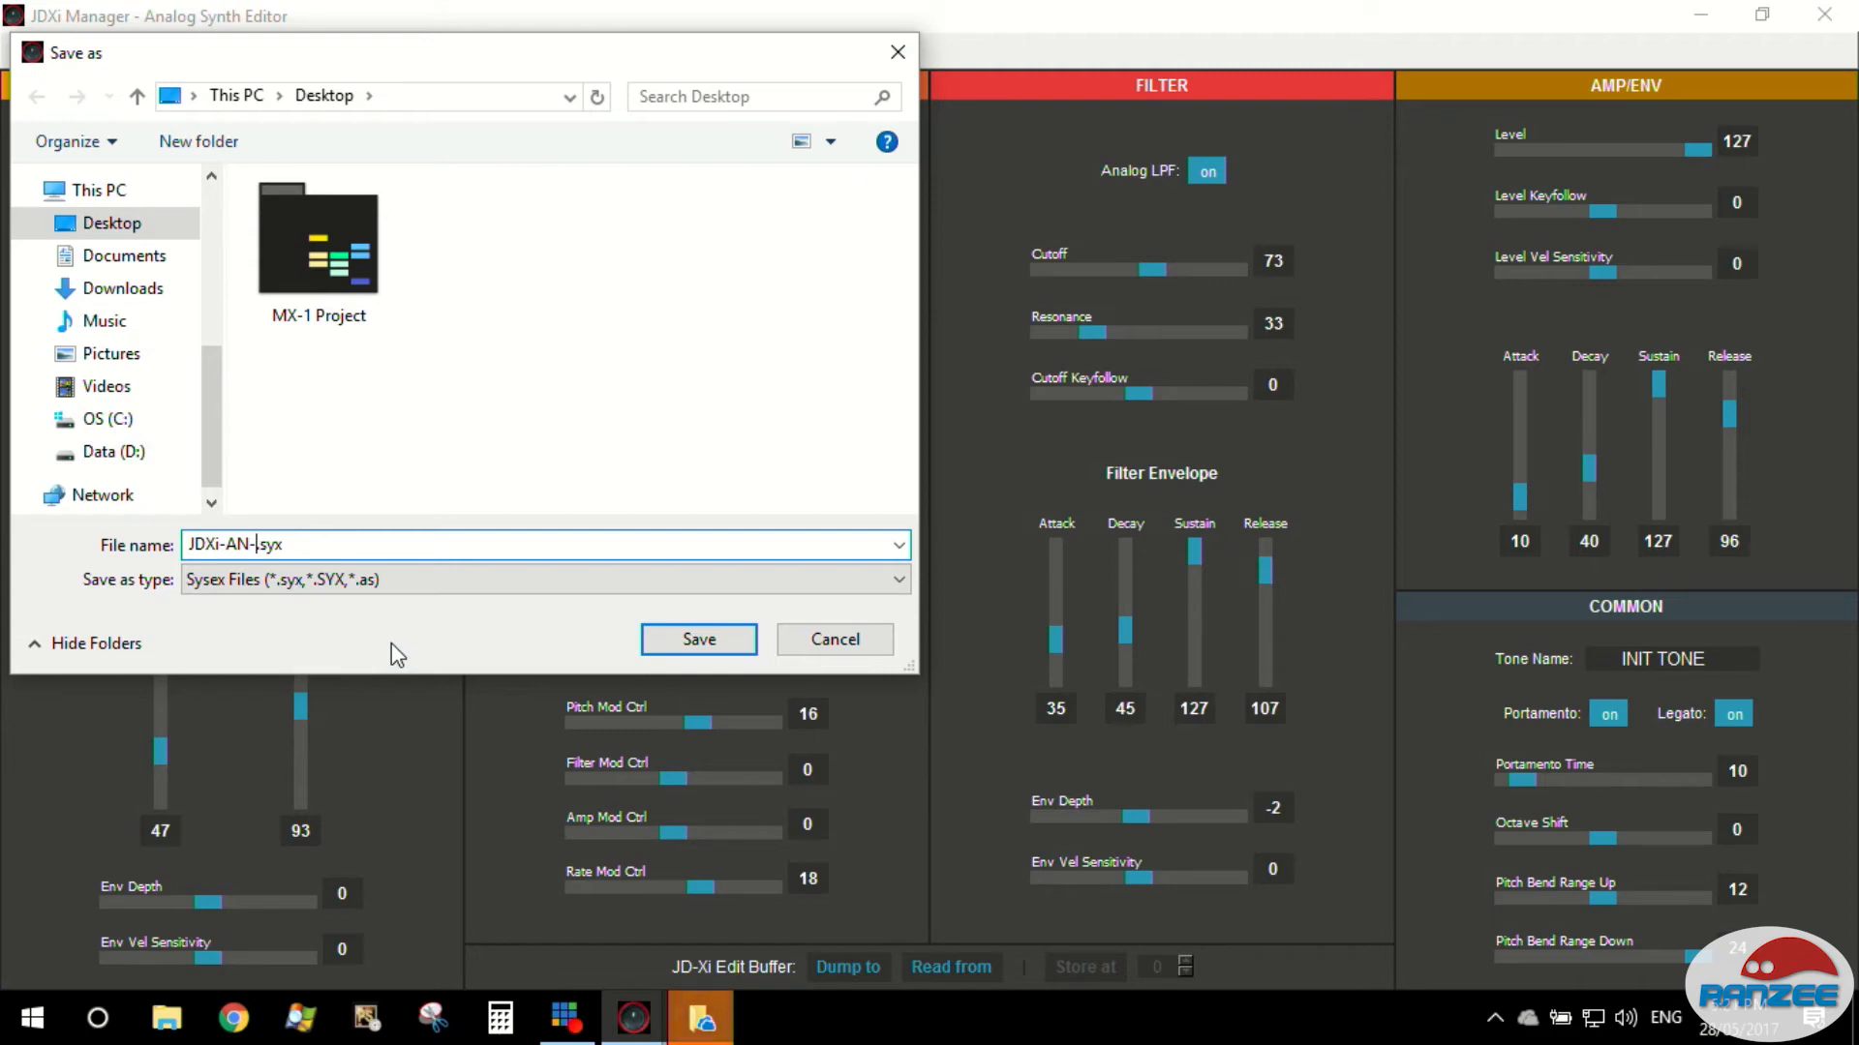
type("sounddesignanalogsh")
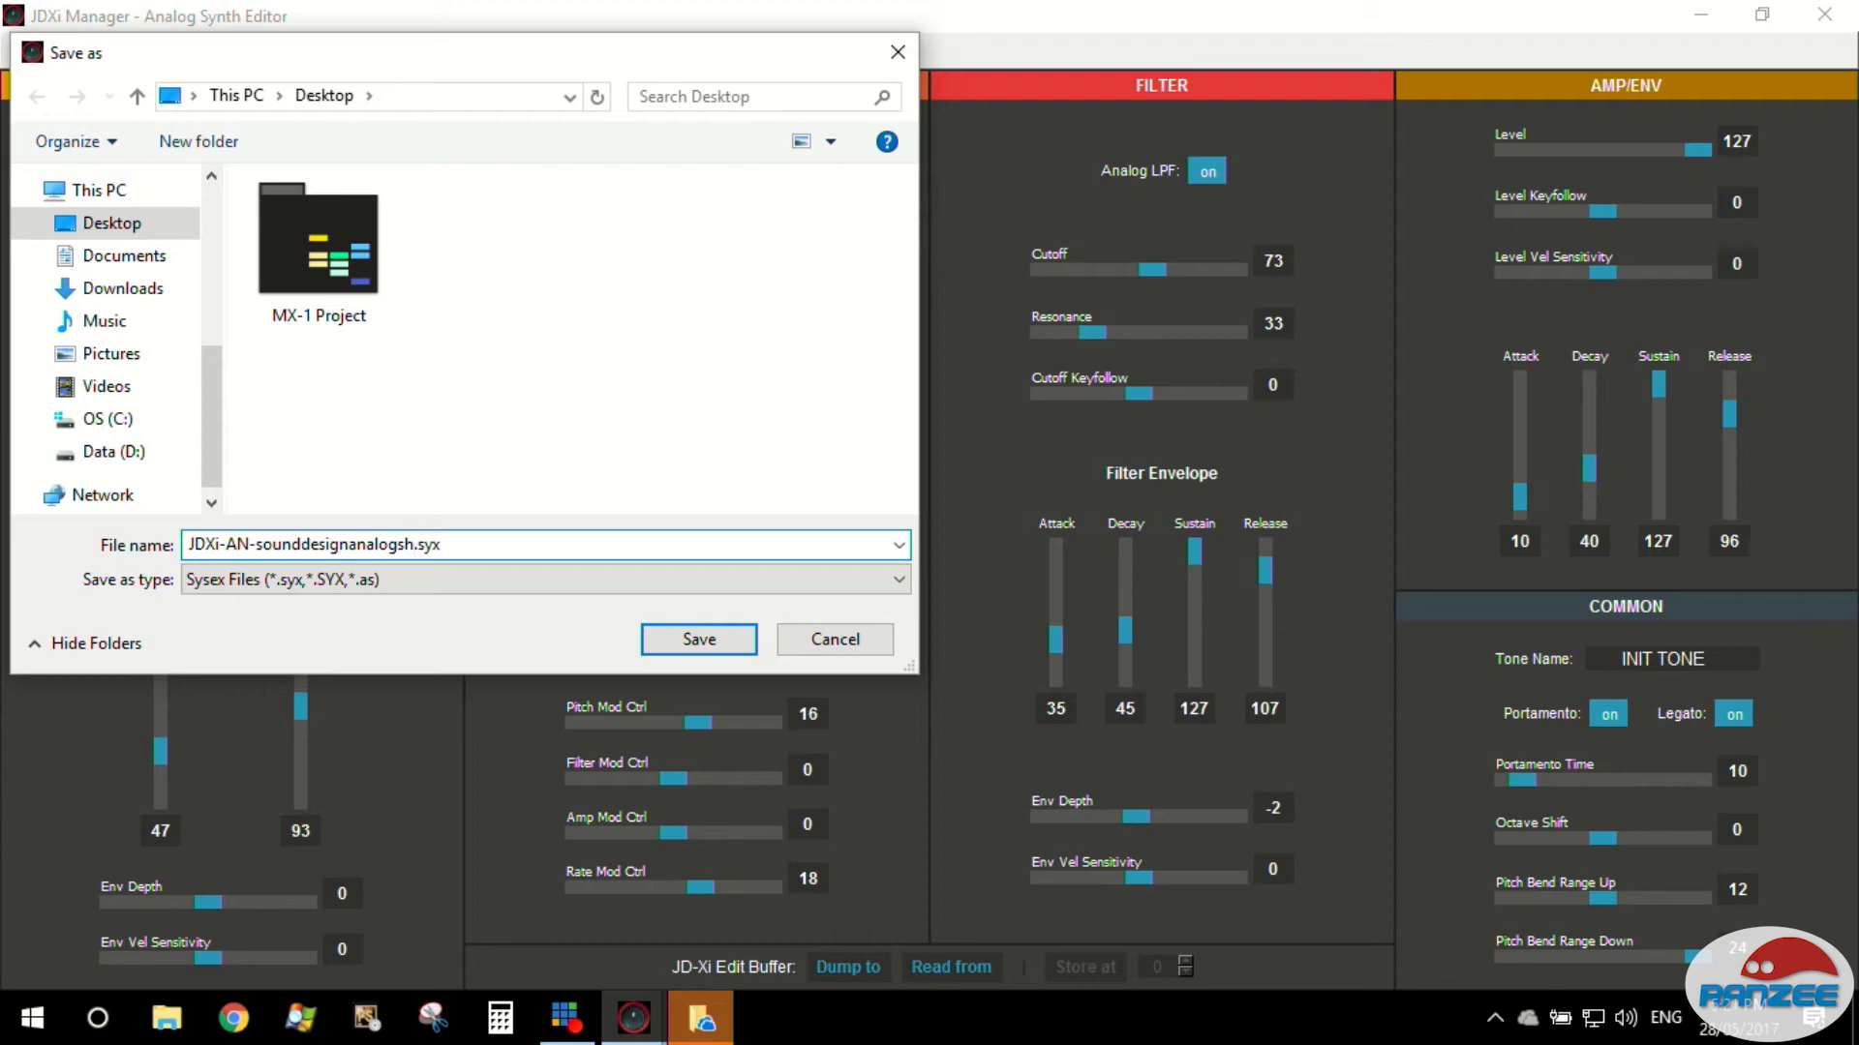
key("Return")
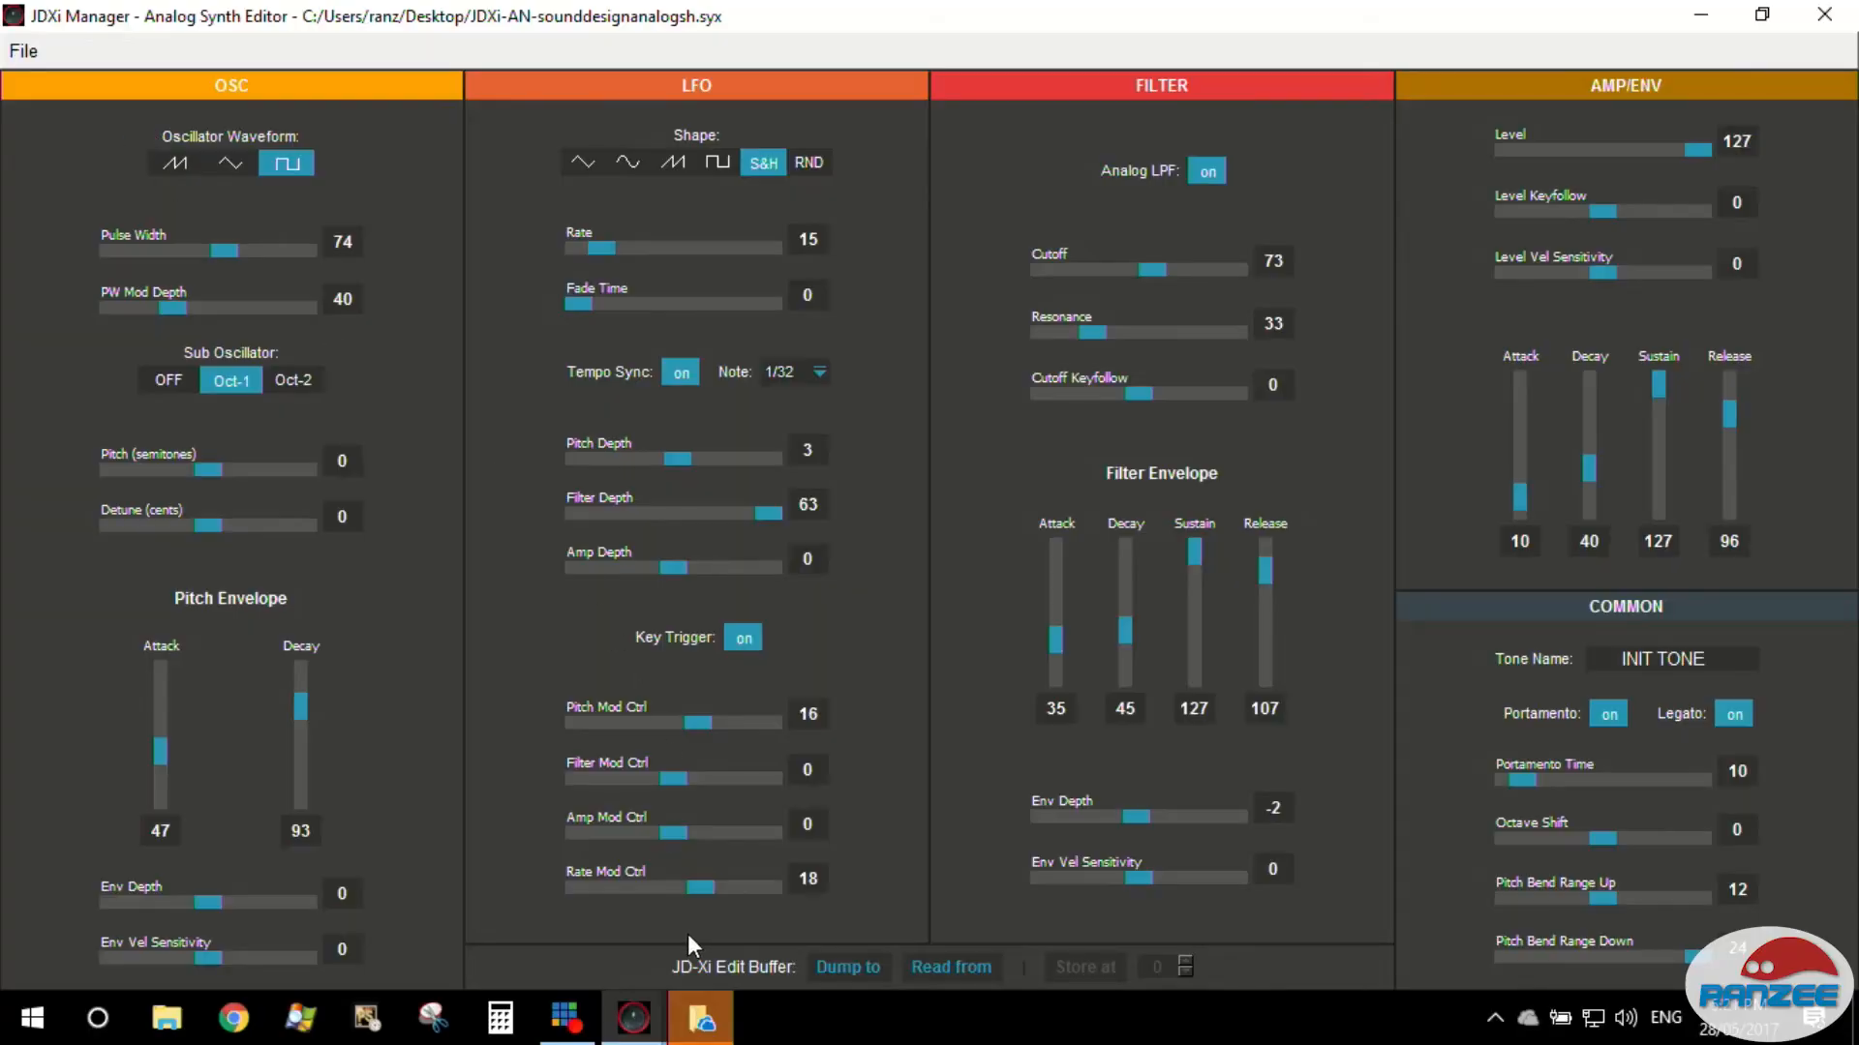
Open the saved JDXi-AN-sounddesignanalogsh.syx tone file from the Desktop.
left_click(23, 50)
left_click(76, 116)
double_click(489, 290)
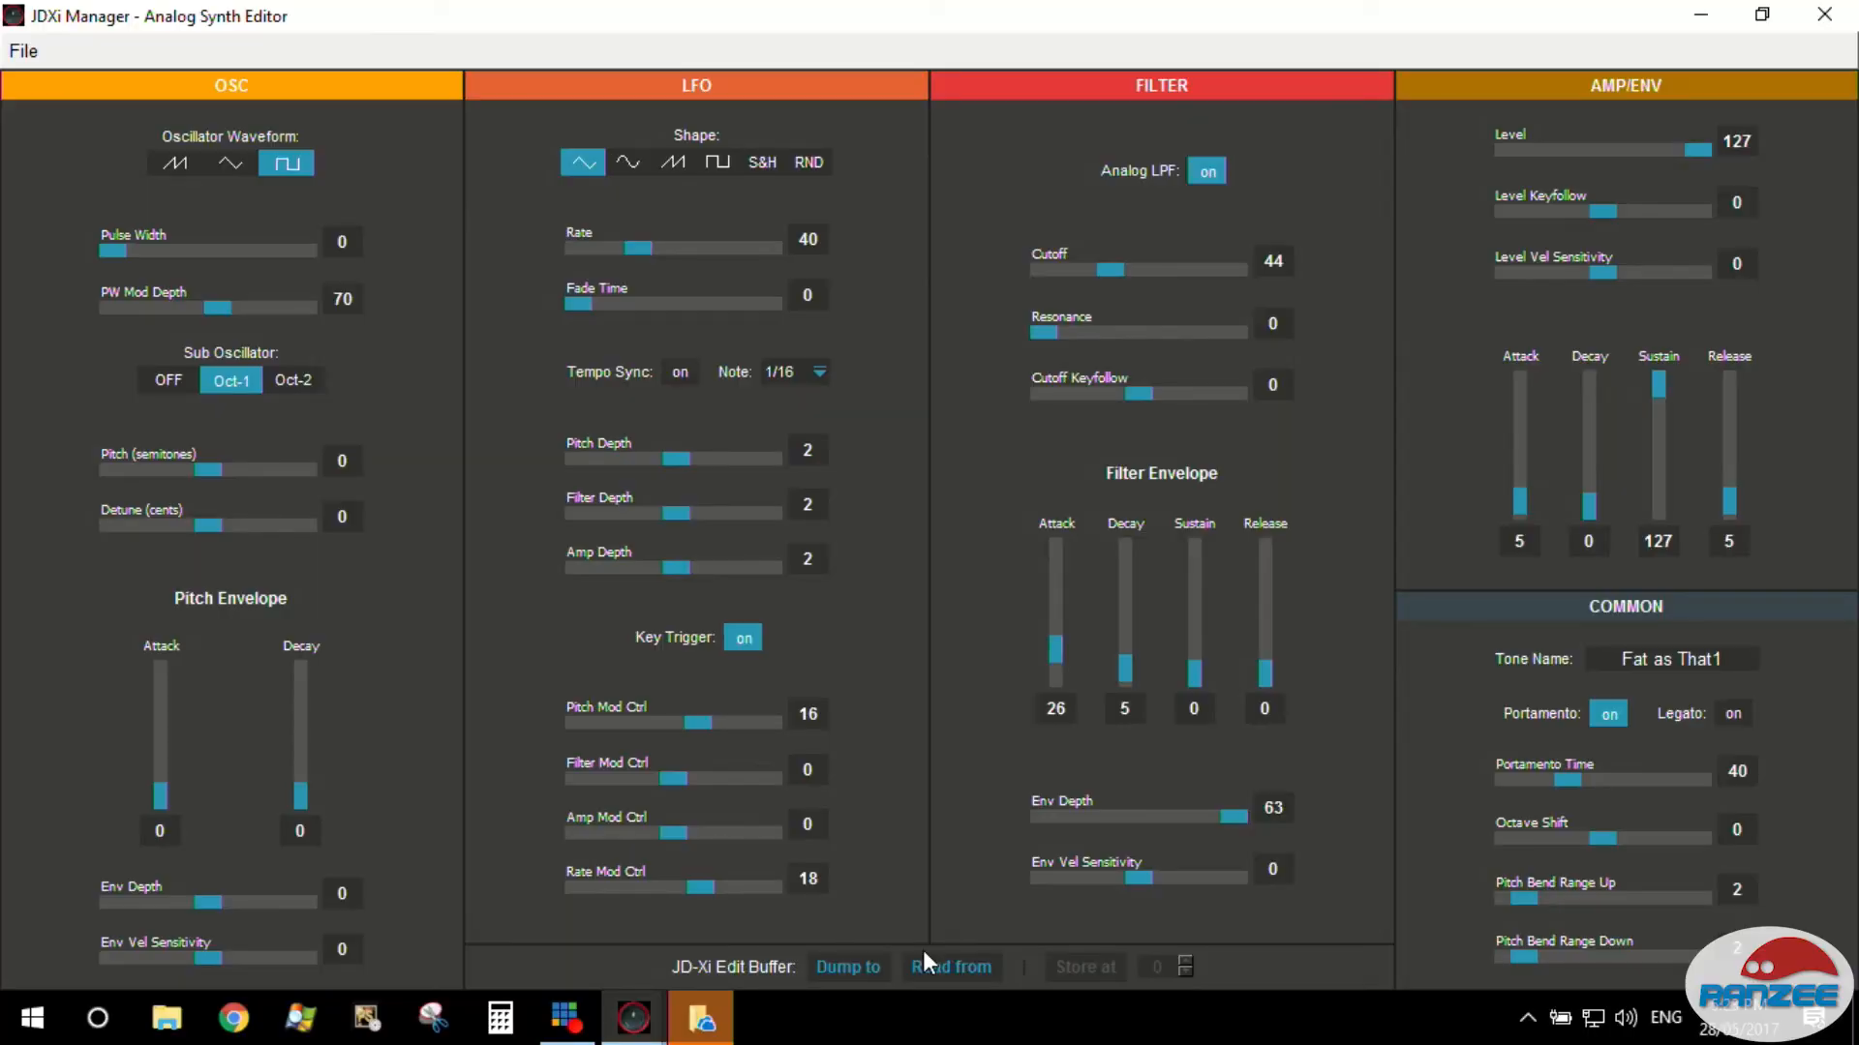
Load the synth's currently selected tone from the JD-Xi edit buffer into the editor.
left_click(976, 964)
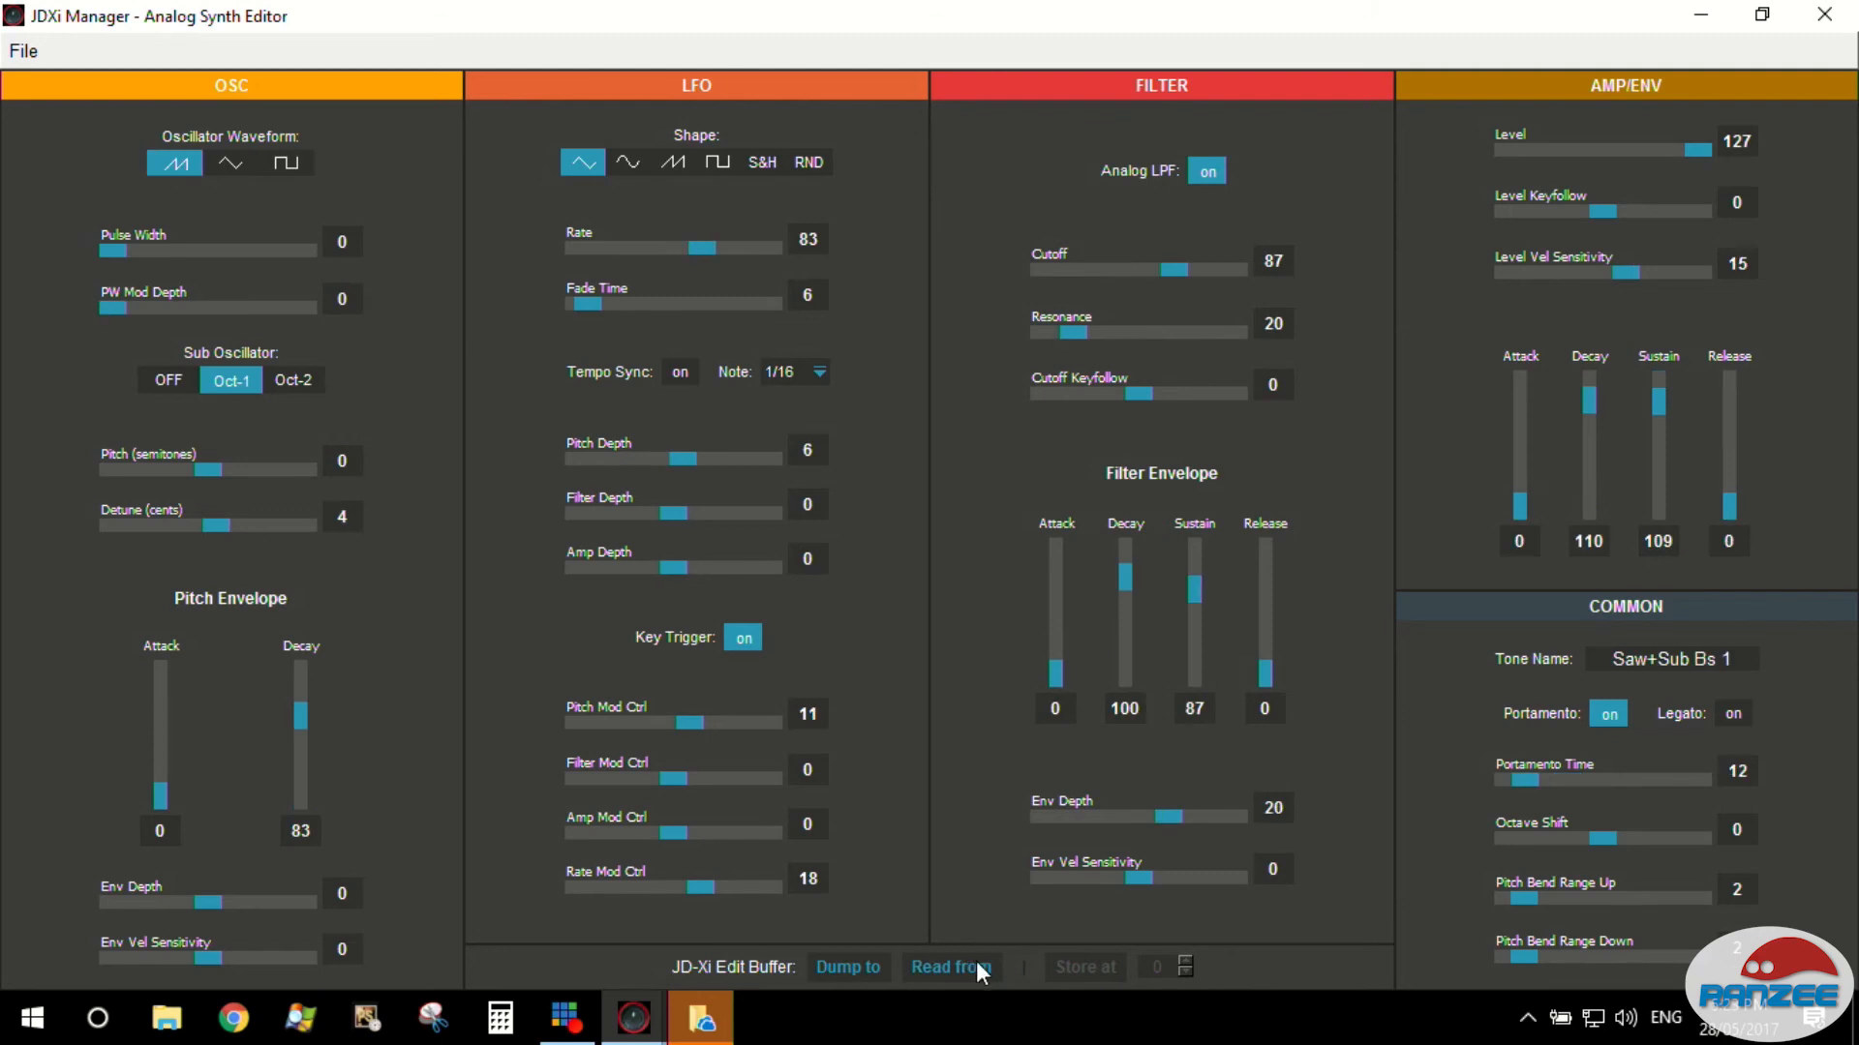